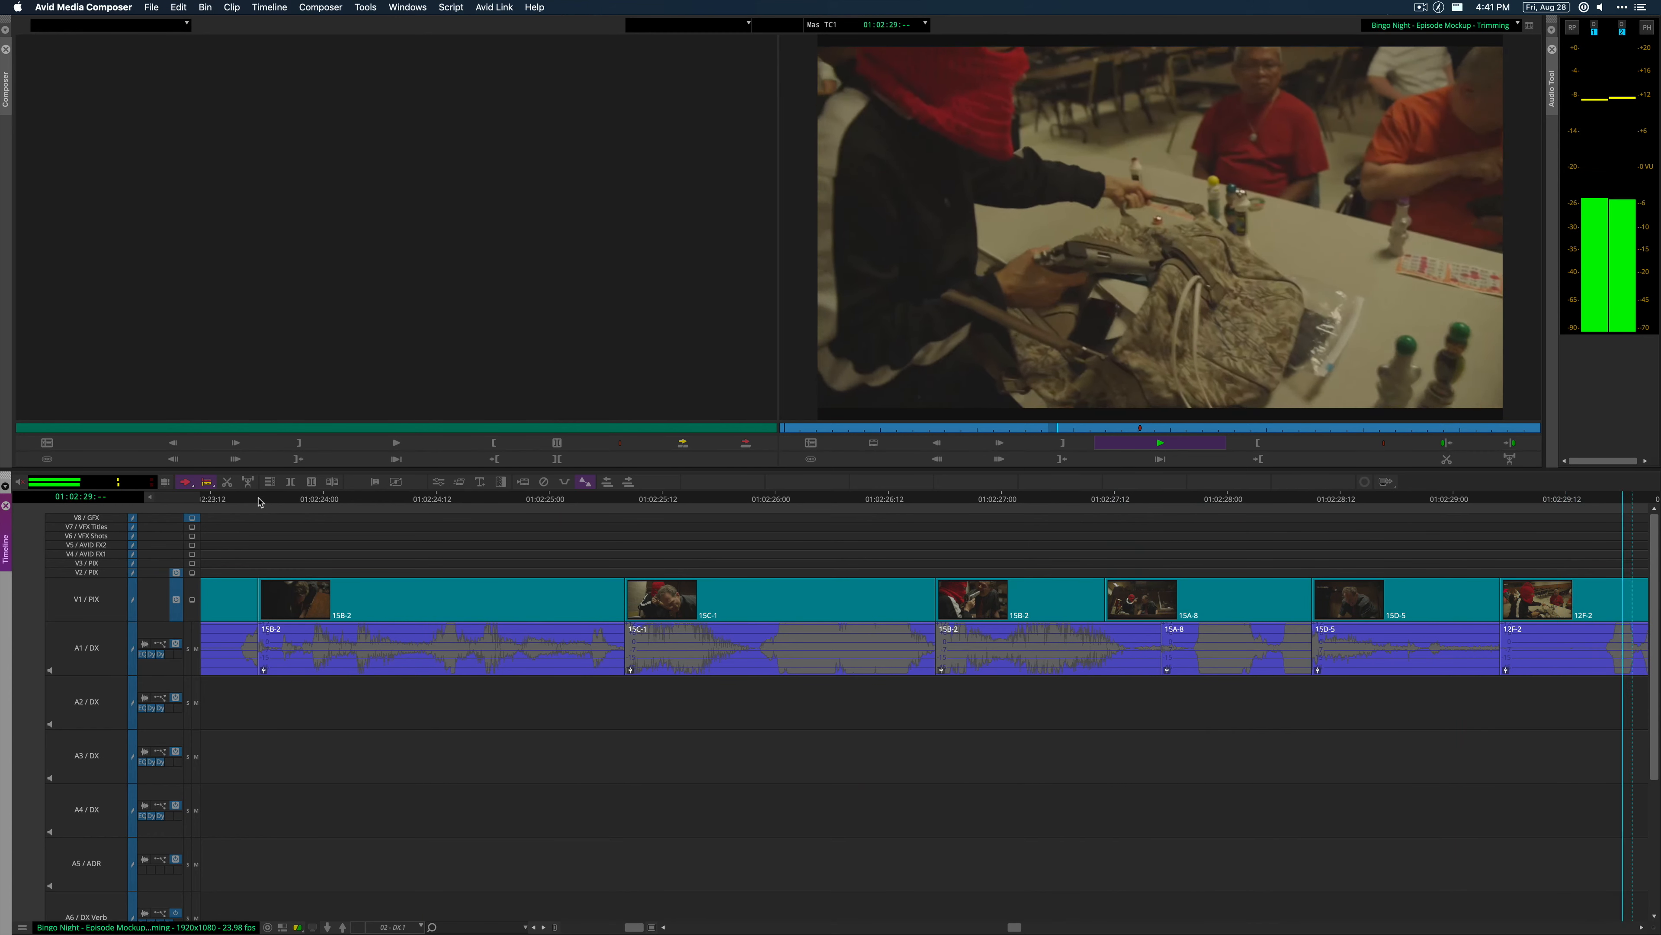
Move the audio of both 15B-2 clips and the 15D-5 clip from track A1 down to A2.
{"action": "key", "text": "space"}
{"action": "key", "text": "super+bracketleft"}
{"action": "key", "text": "super+bracketleft"}
{"action": "left_click", "coordinate": [563, 503]}
{"action": "key", "text": "super+bracketright"}
{"action": "left_click_drag", "start_coordinate": [564, 502], "coordinate": [782, 502]}
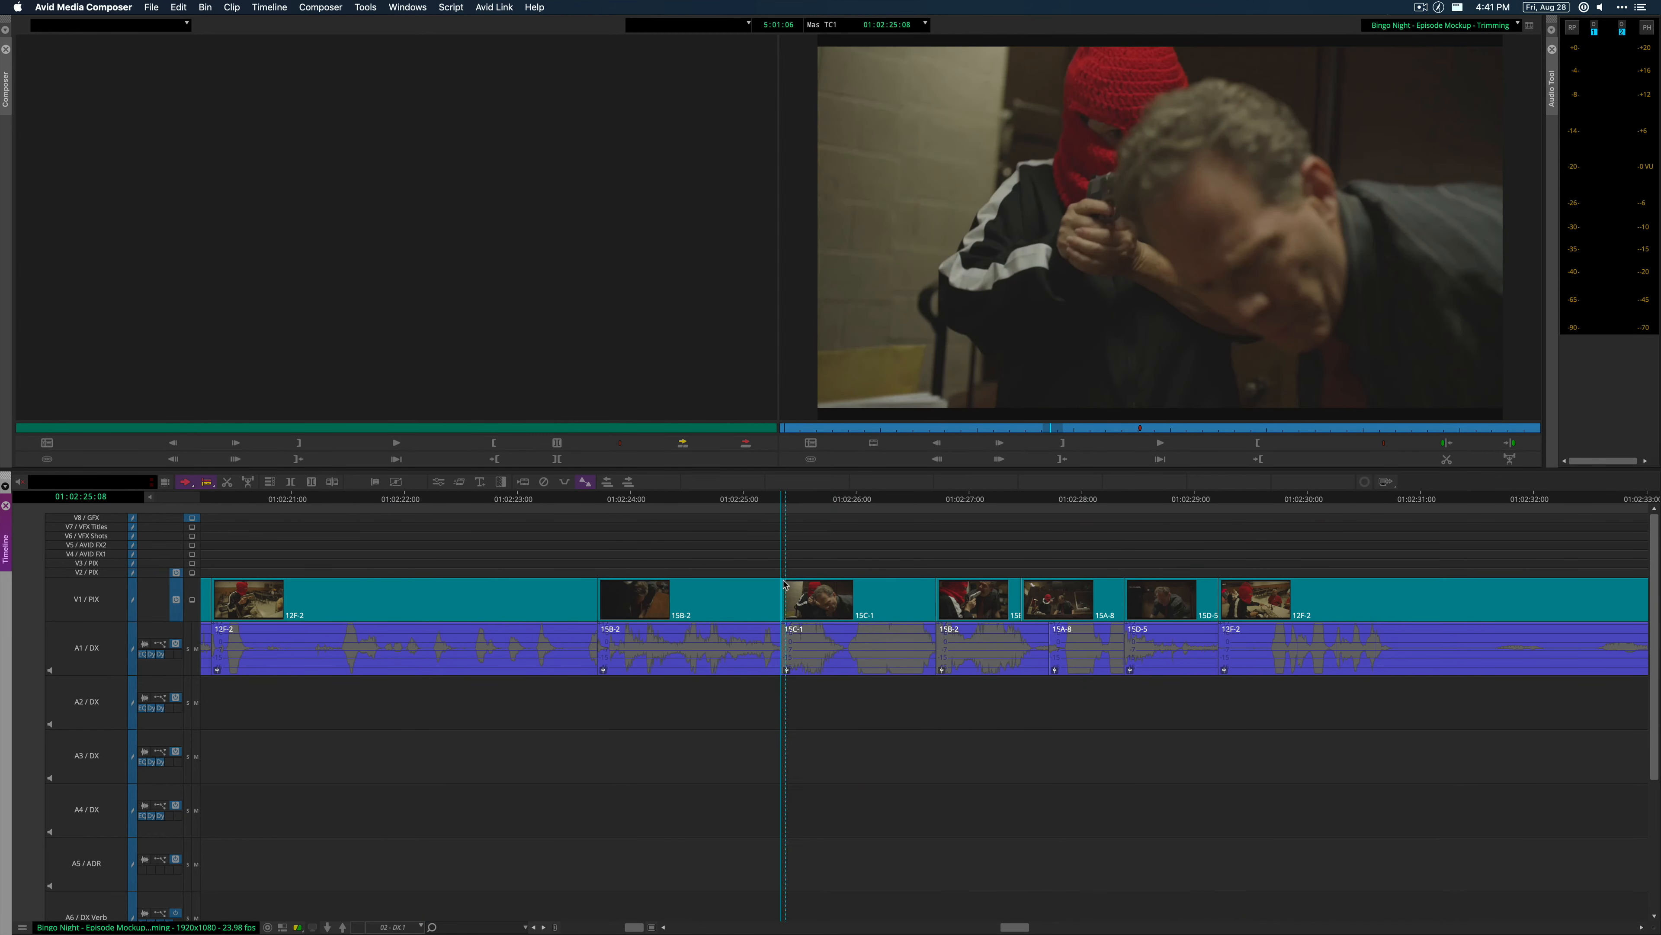
{"action": "left_click", "coordinate": [857, 648]}
{"action": "left_click", "coordinate": [1082, 648], "text": "shift"}
{"action": "left_click_drag", "start_coordinate": [1082, 647], "coordinate": [1171, 702]}
{"action": "left_click", "coordinate": [1032, 554]}
{"action": "left_click", "coordinate": [433, 499]}
{"action": "left_click", "coordinate": [860, 702]}
{"action": "left_click", "coordinate": [1086, 702], "text": "shift"}
Extend the tail of 12F-2's audio on A1 about 4 frames over the first 15B-2 clip and play the transition.
{"action": "left_click", "coordinate": [691, 648]}
{"action": "key", "text": "space"}
{"action": "key", "text": "space"}
{"action": "left_click_drag", "start_coordinate": [597, 655], "coordinate": [616, 655]}
{"action": "left_click", "coordinate": [548, 503]}
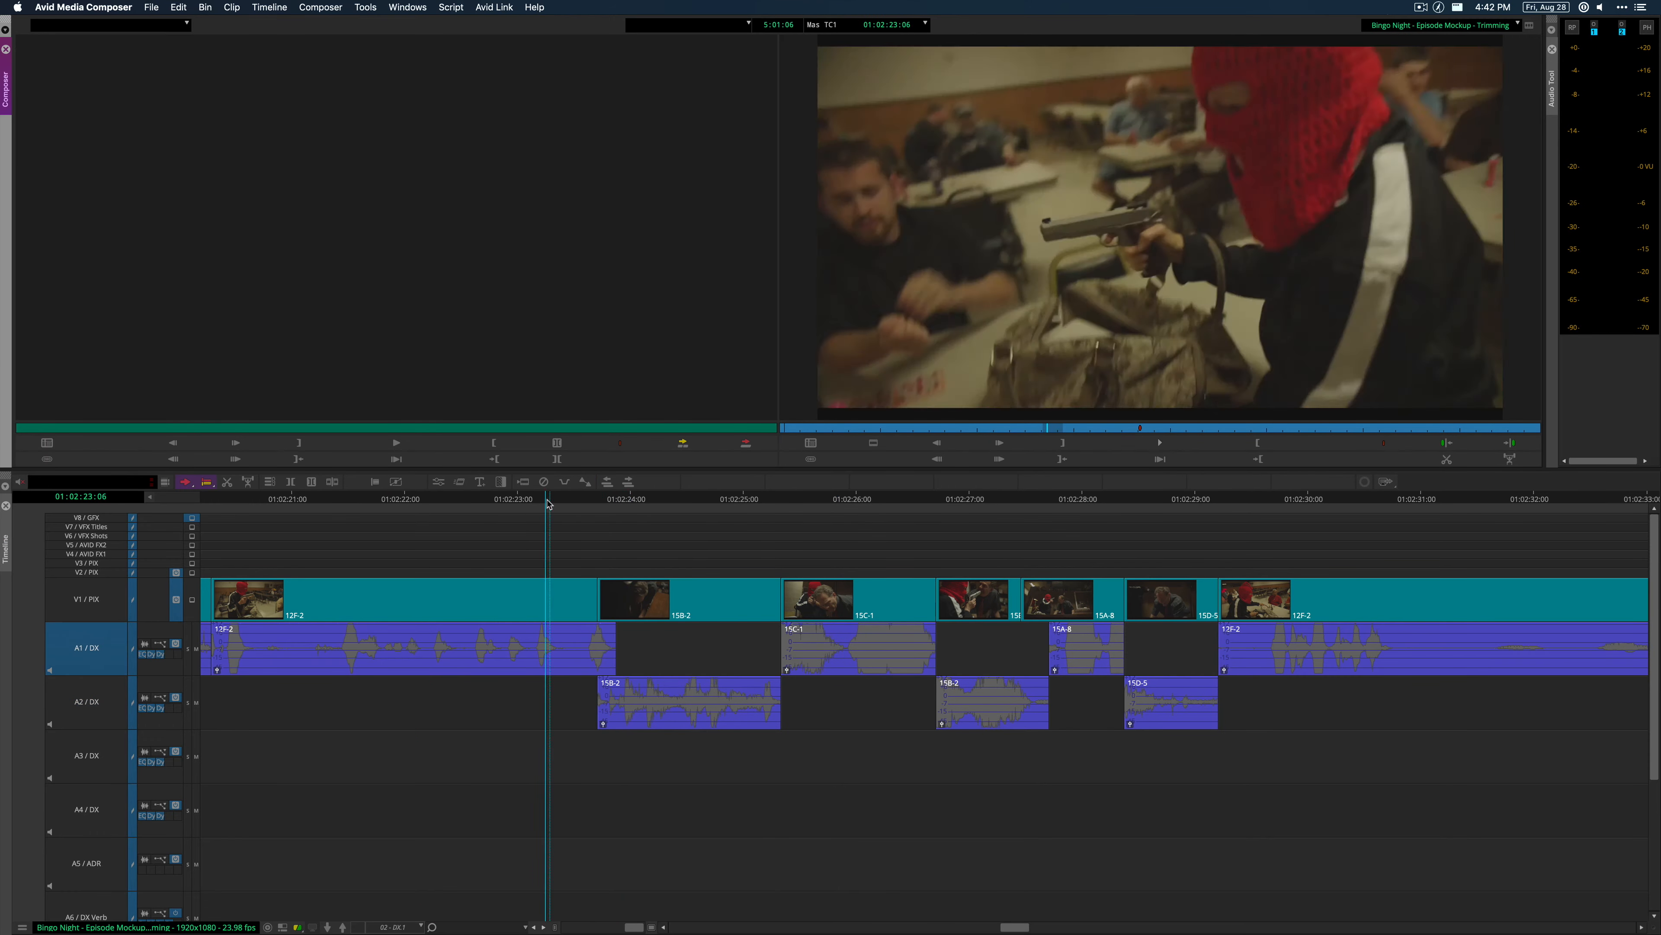
{"action": "key", "text": "space"}
{"action": "key", "text": "space"}
Roll the audio edit between the first 15B-2 and 15C-1 about 11 frames later and play it back.
{"action": "left_click", "coordinate": [780, 692]}
{"action": "left_click", "coordinate": [781, 661], "text": "shift"}
{"action": "left_click_drag", "start_coordinate": [781, 661], "coordinate": [834, 662]}
{"action": "left_click", "coordinate": [698, 503]}
{"action": "key", "text": "space"}
Extend the head of the second 15B-2 audio clip on A2 about 3 frames under 15C-1 and play it.
{"action": "left_click_drag", "start_coordinate": [937, 705], "coordinate": [923, 706]}
{"action": "left_click", "coordinate": [894, 503]}
{"action": "key", "text": "space"}
Lengthen 15A-8's audio tail about 7 frames and start 15D-5's audio about 6 frames later, reviewing the result.
{"action": "left_click_drag", "start_coordinate": [1125, 657], "coordinate": [1162, 659]}
{"action": "mouse_move", "coordinate": [1126, 706]}
{"action": "left_mouse_down"}
{"action": "mouse_move", "coordinate": [1102, 706]}
{"action": "mouse_move", "coordinate": [1153, 714]}
{"action": "left_mouse_up"}
{"action": "left_click", "coordinate": [1095, 503]}
{"action": "left_click", "coordinate": [739, 503]}
{"action": "key", "text": "space"}
Switch to Final Cut Pro with the Bingo Night - FX and MX timeline.
{"action": "key", "text": "super+Tab"}
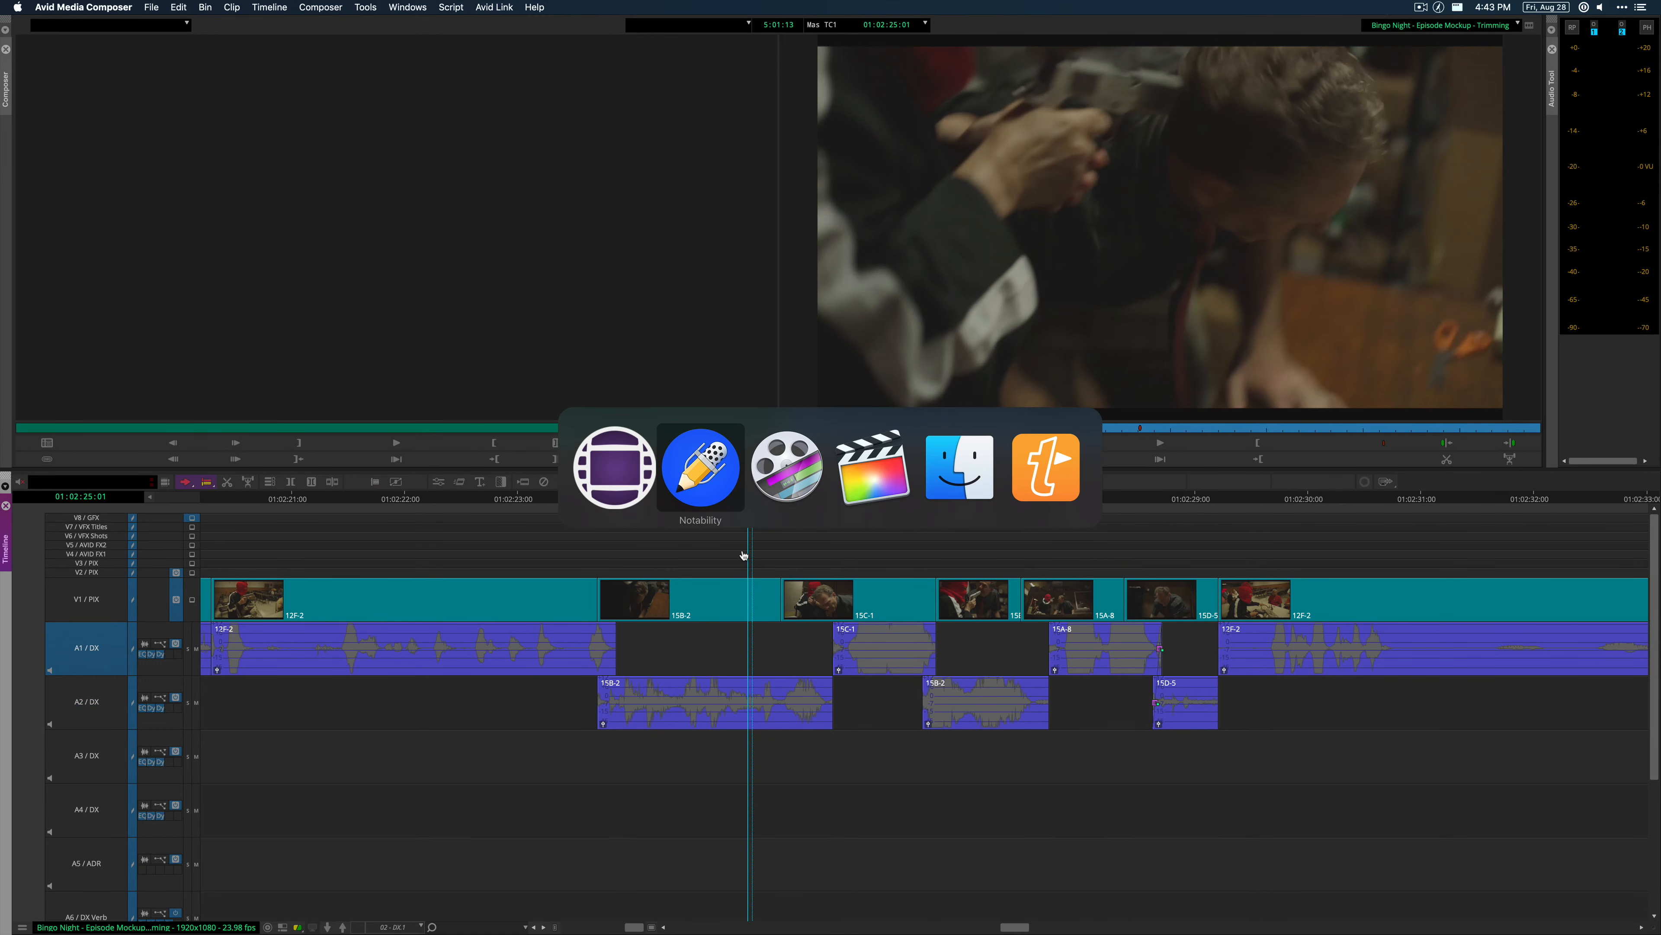
{"action": "left_click", "coordinate": [904, 490]}
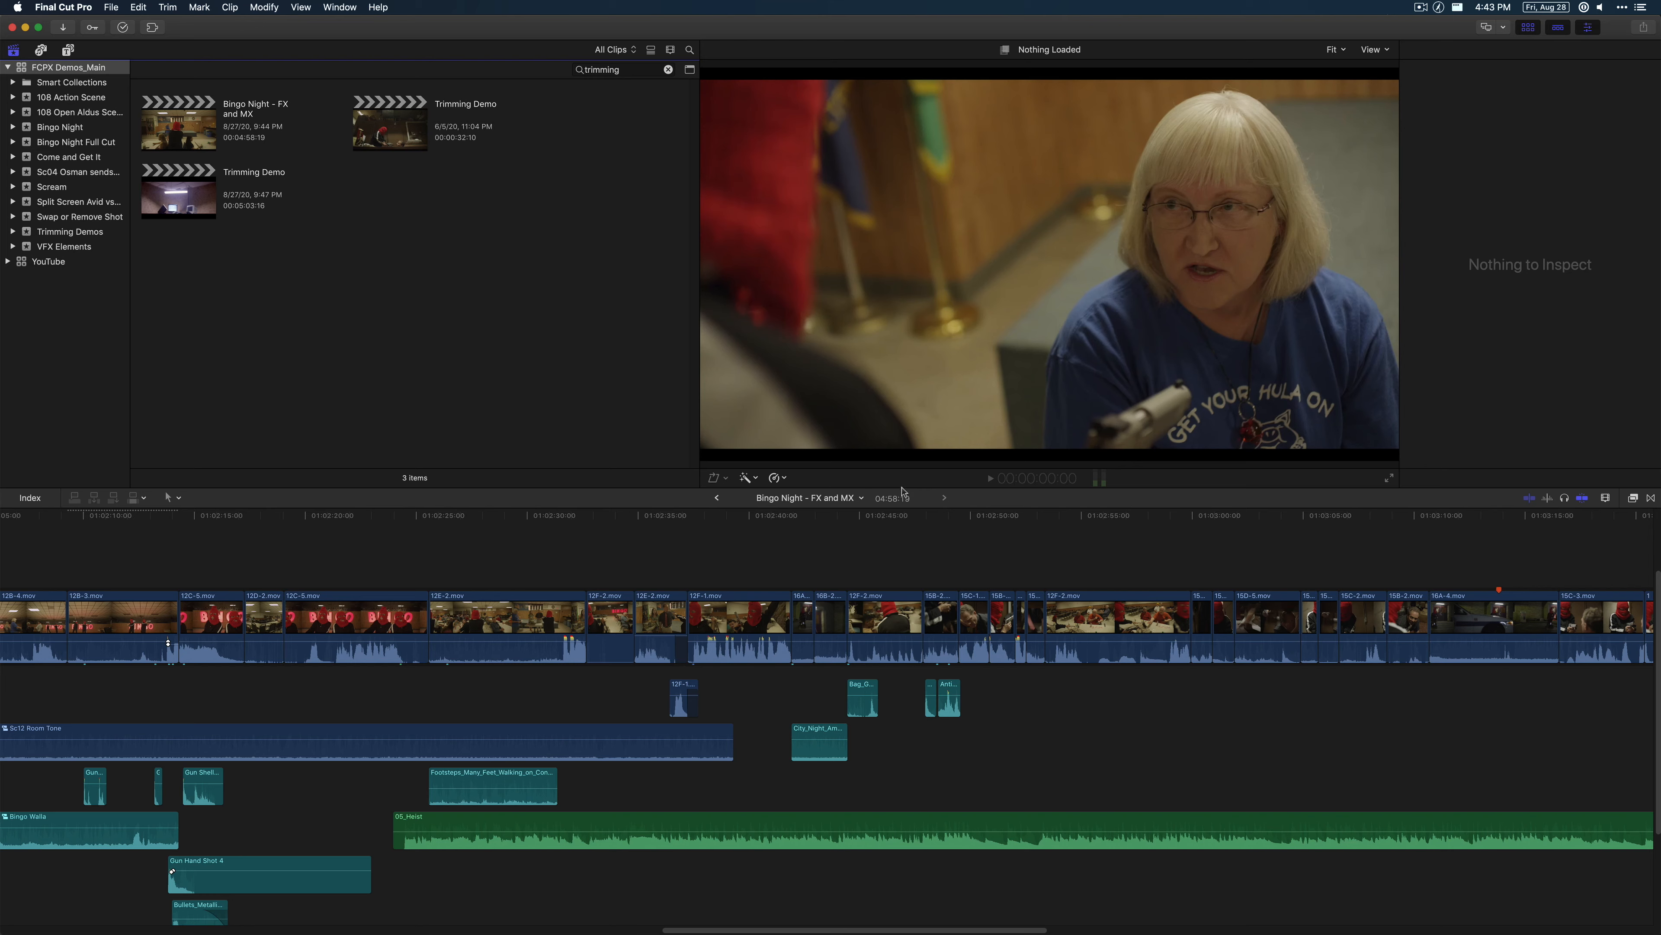
{"action": "left_click", "coordinate": [550, 547]}
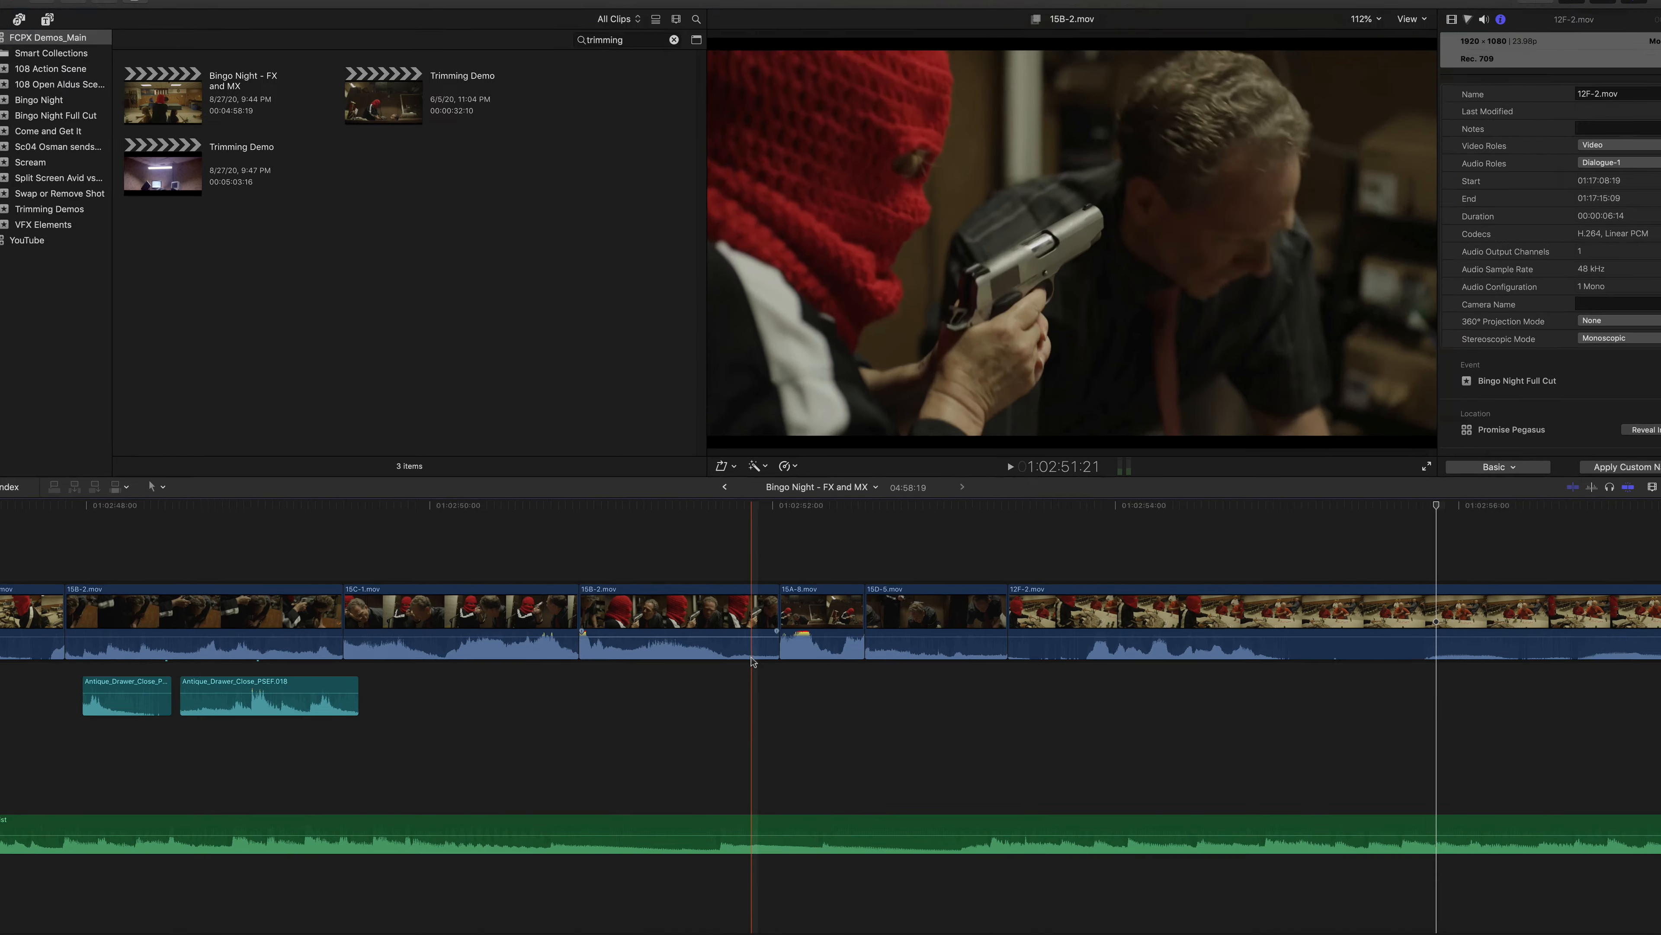
Try trimming the end and the start of the second 15B-2 clip with its audio still joined to the video.
{"action": "left_click", "coordinate": [742, 656]}
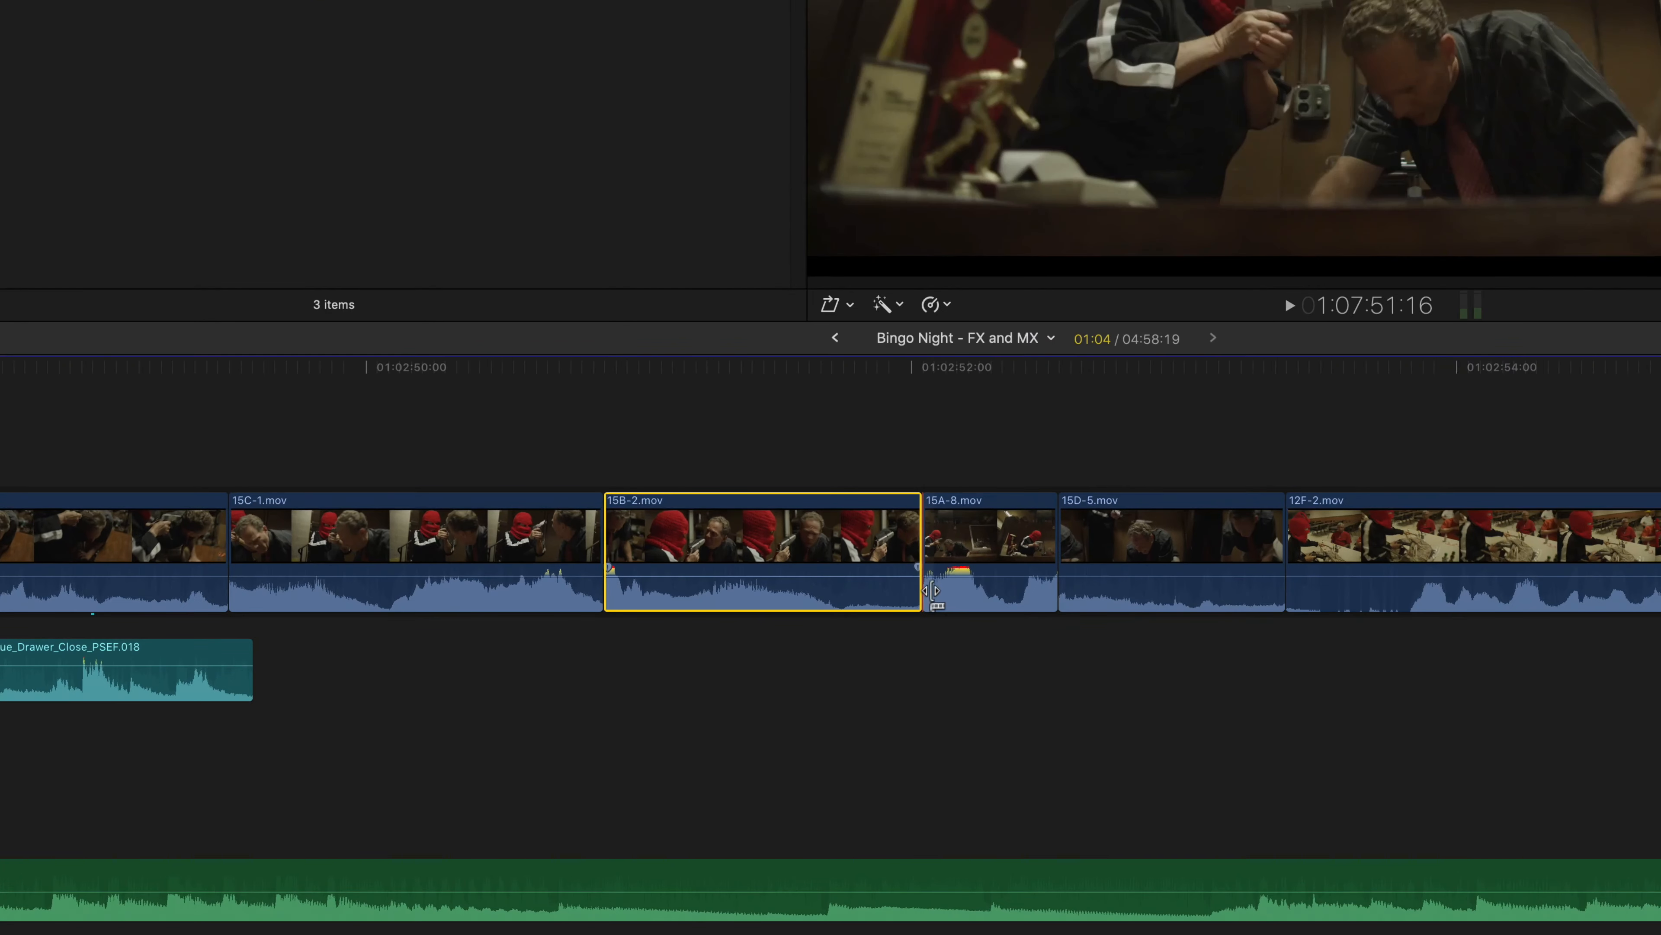
{"action": "left_click_drag", "start_coordinate": [912, 594], "coordinate": [982, 595]}
{"action": "key", "text": "super+z"}
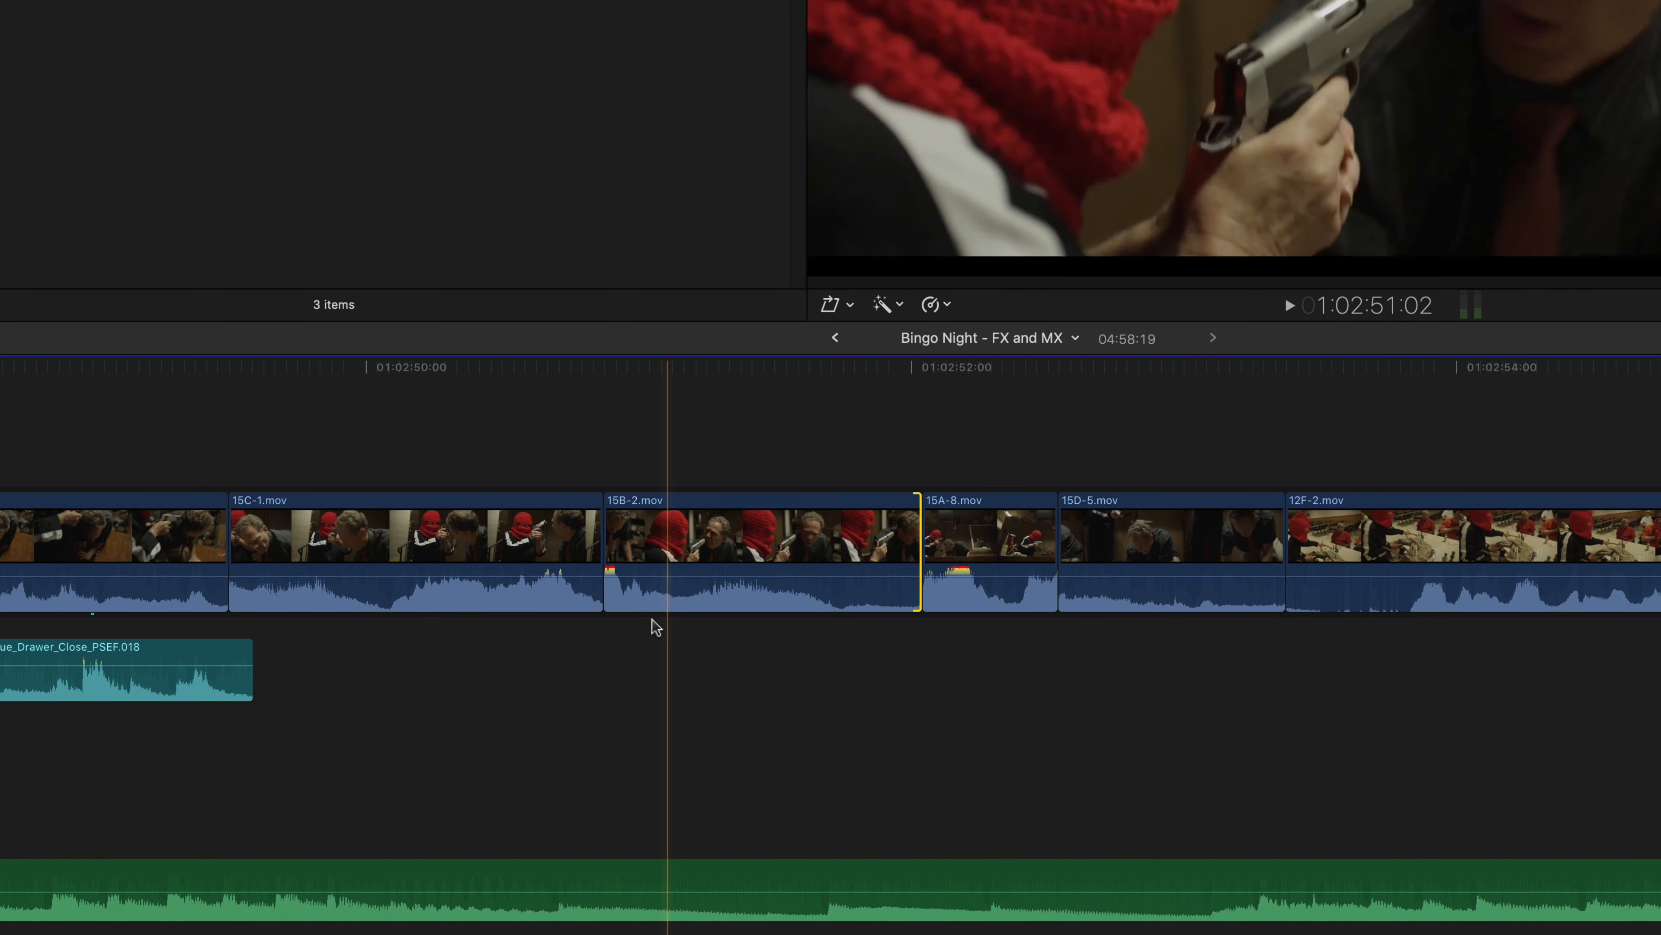
{"action": "left_click_drag", "start_coordinate": [605, 594], "coordinate": [573, 595]}
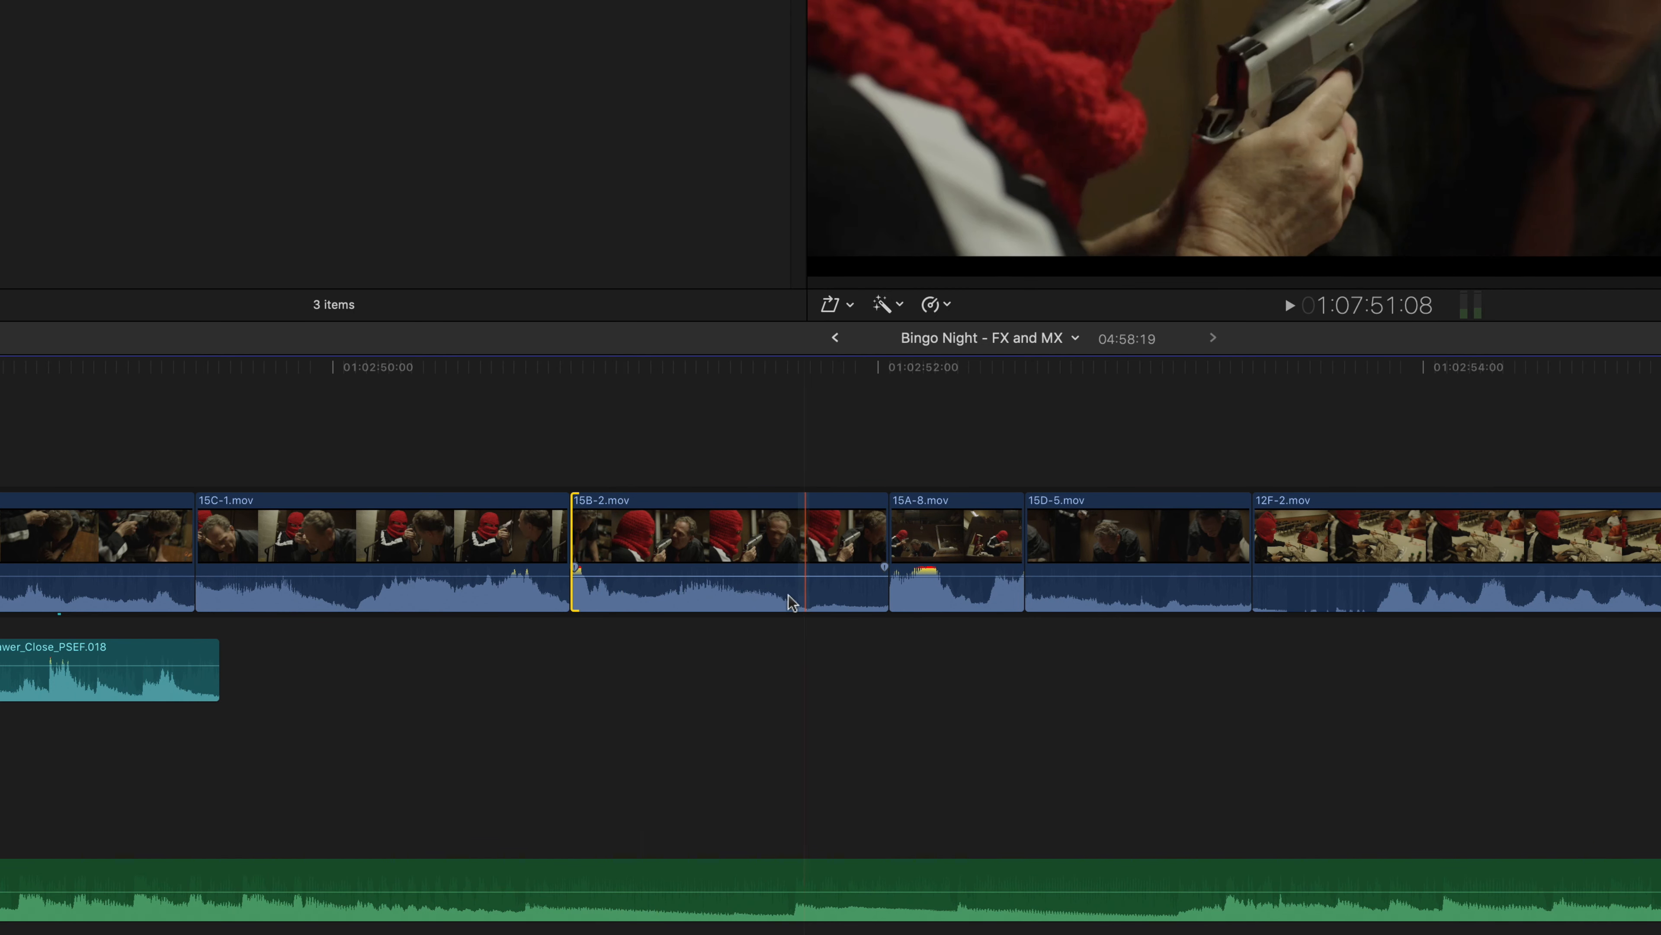
{"action": "left_click", "coordinate": [730, 607]}
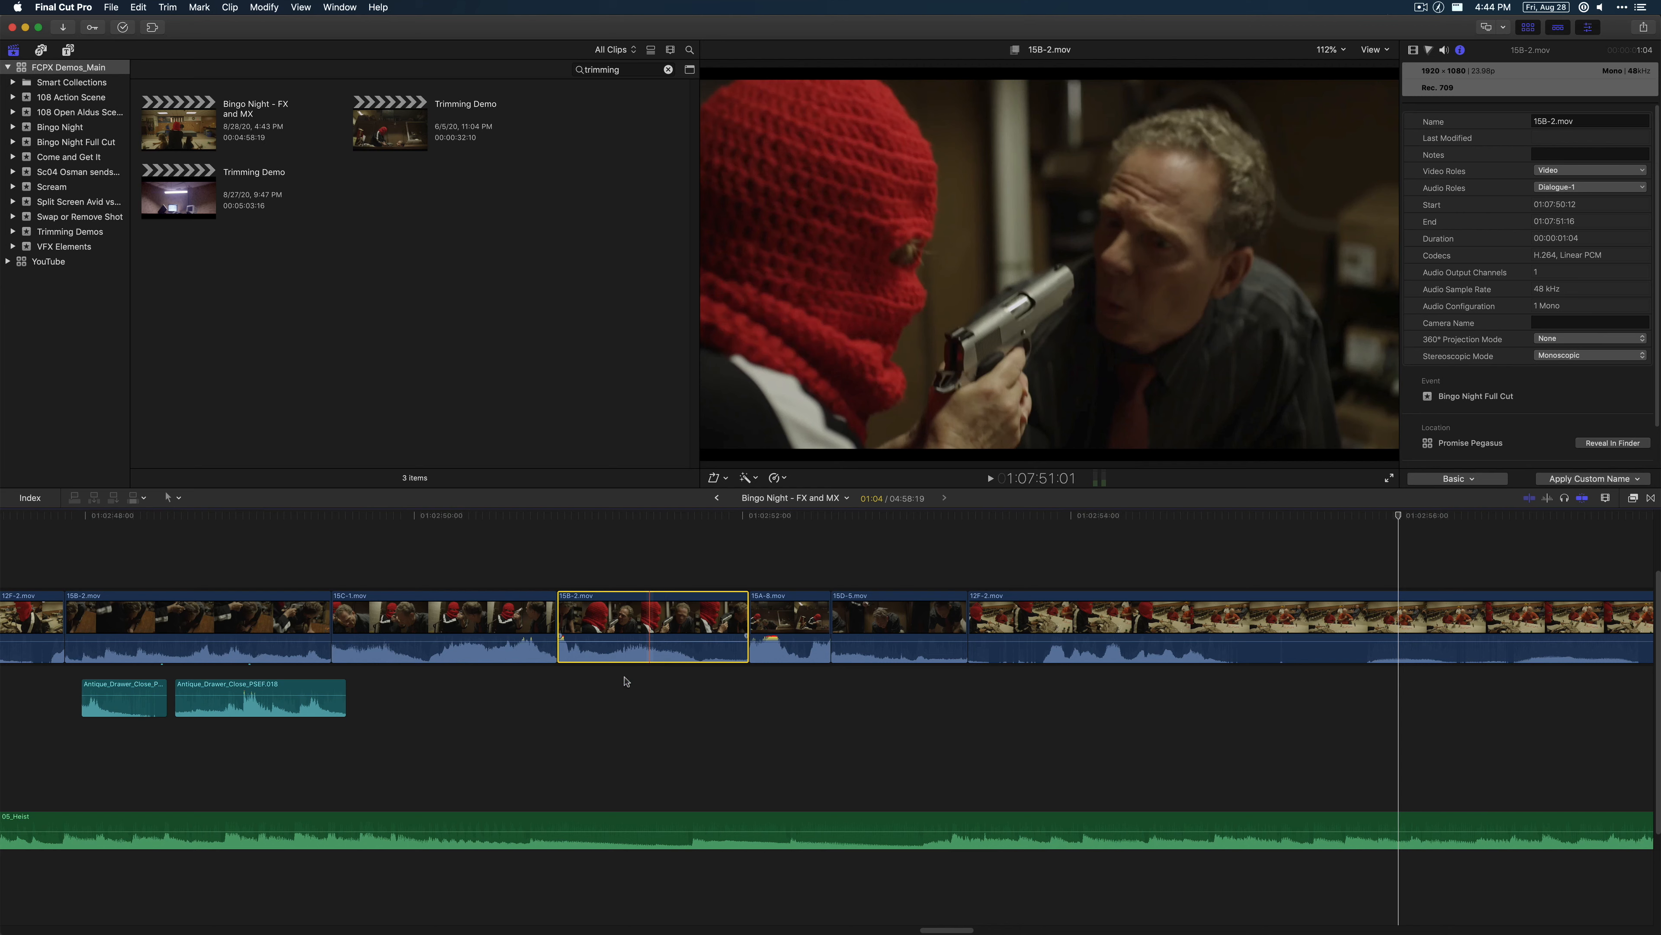
Select the clips from 15C-1 through 15D-5 and expand their audio.
{"action": "left_click_drag", "start_coordinate": [458, 588], "coordinate": [876, 643]}
{"action": "double_click", "coordinate": [874, 654]}
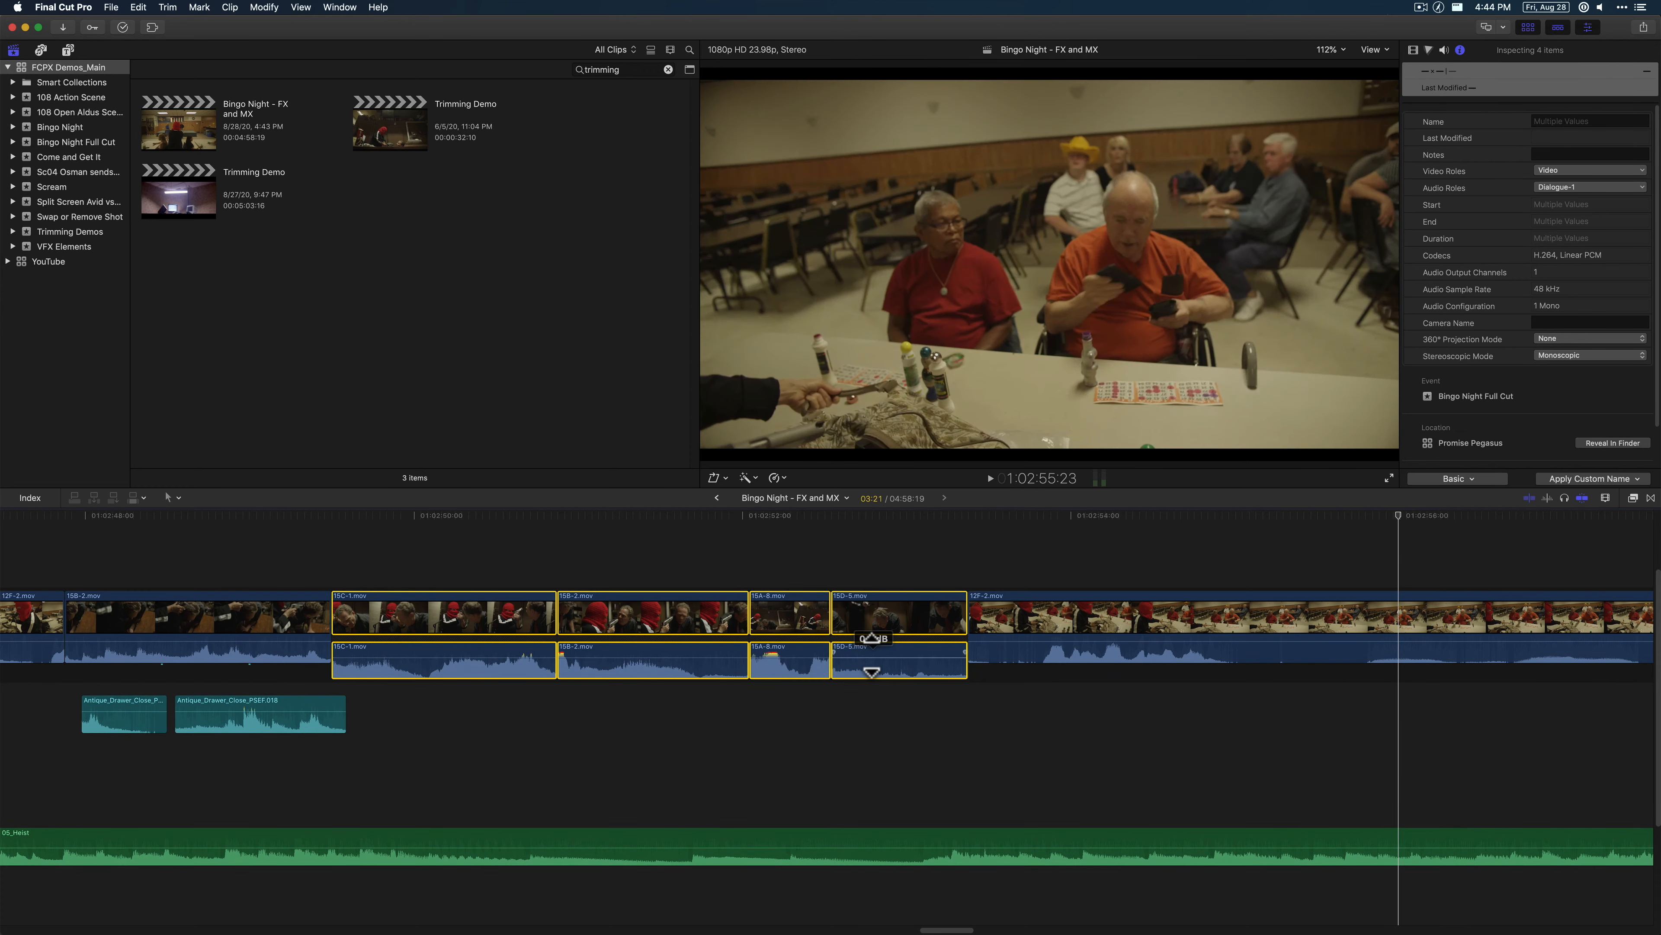
{"action": "key", "text": "ctrl+s"}
{"action": "right_click", "coordinate": [872, 655]}
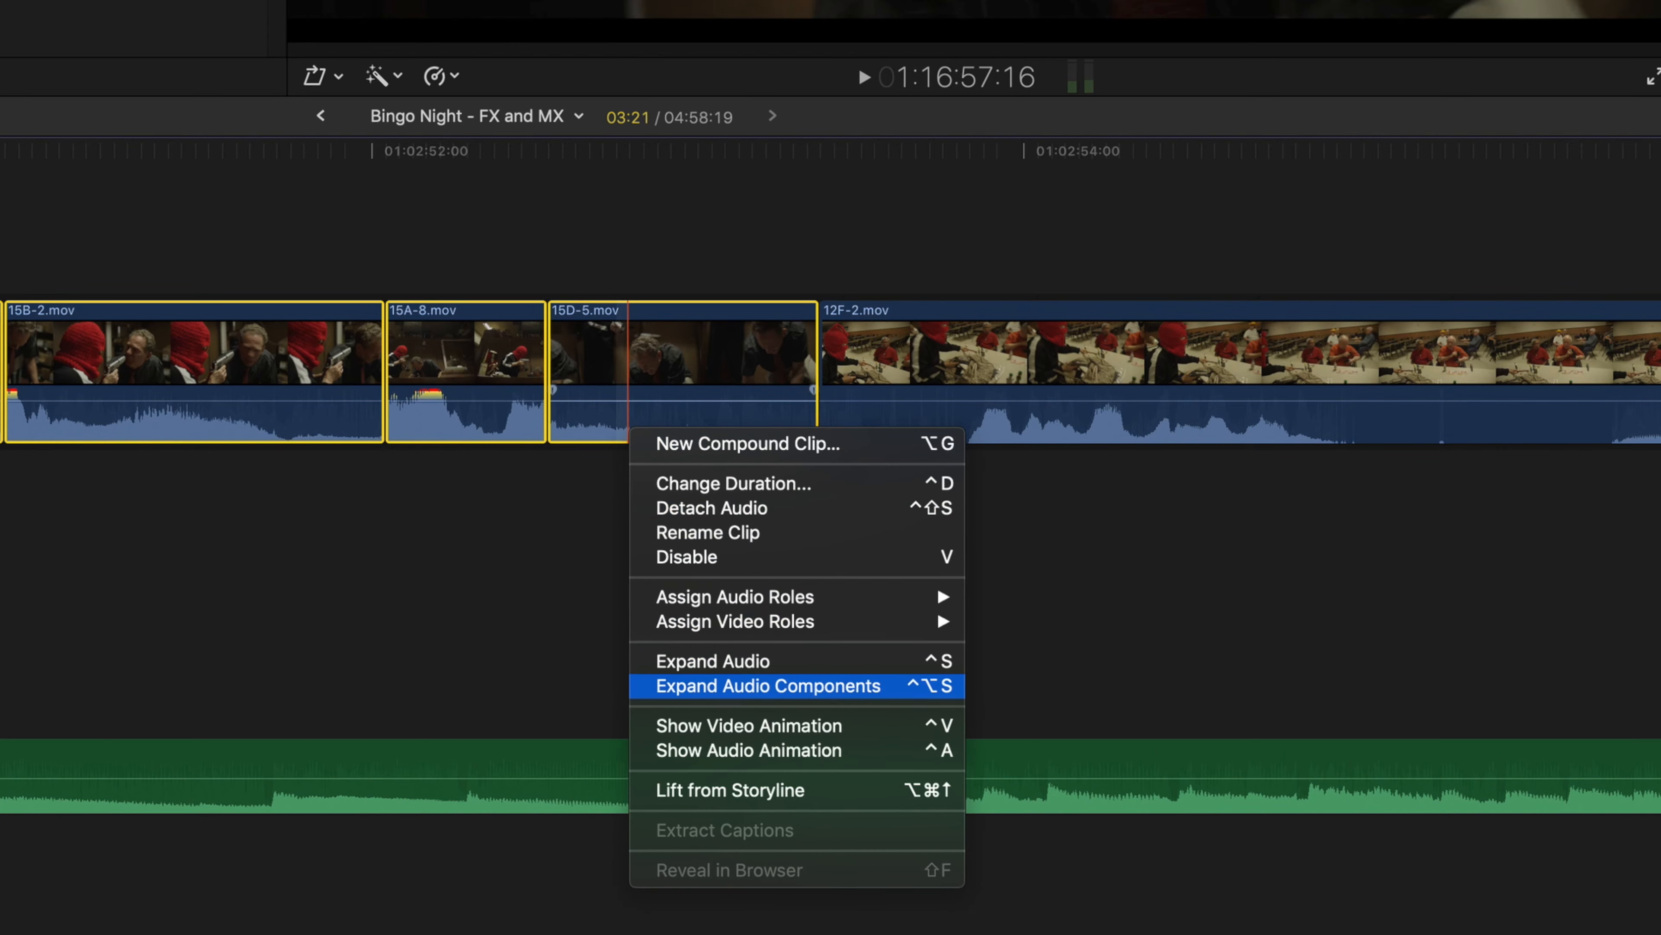
{"action": "left_click", "coordinate": [713, 661]}
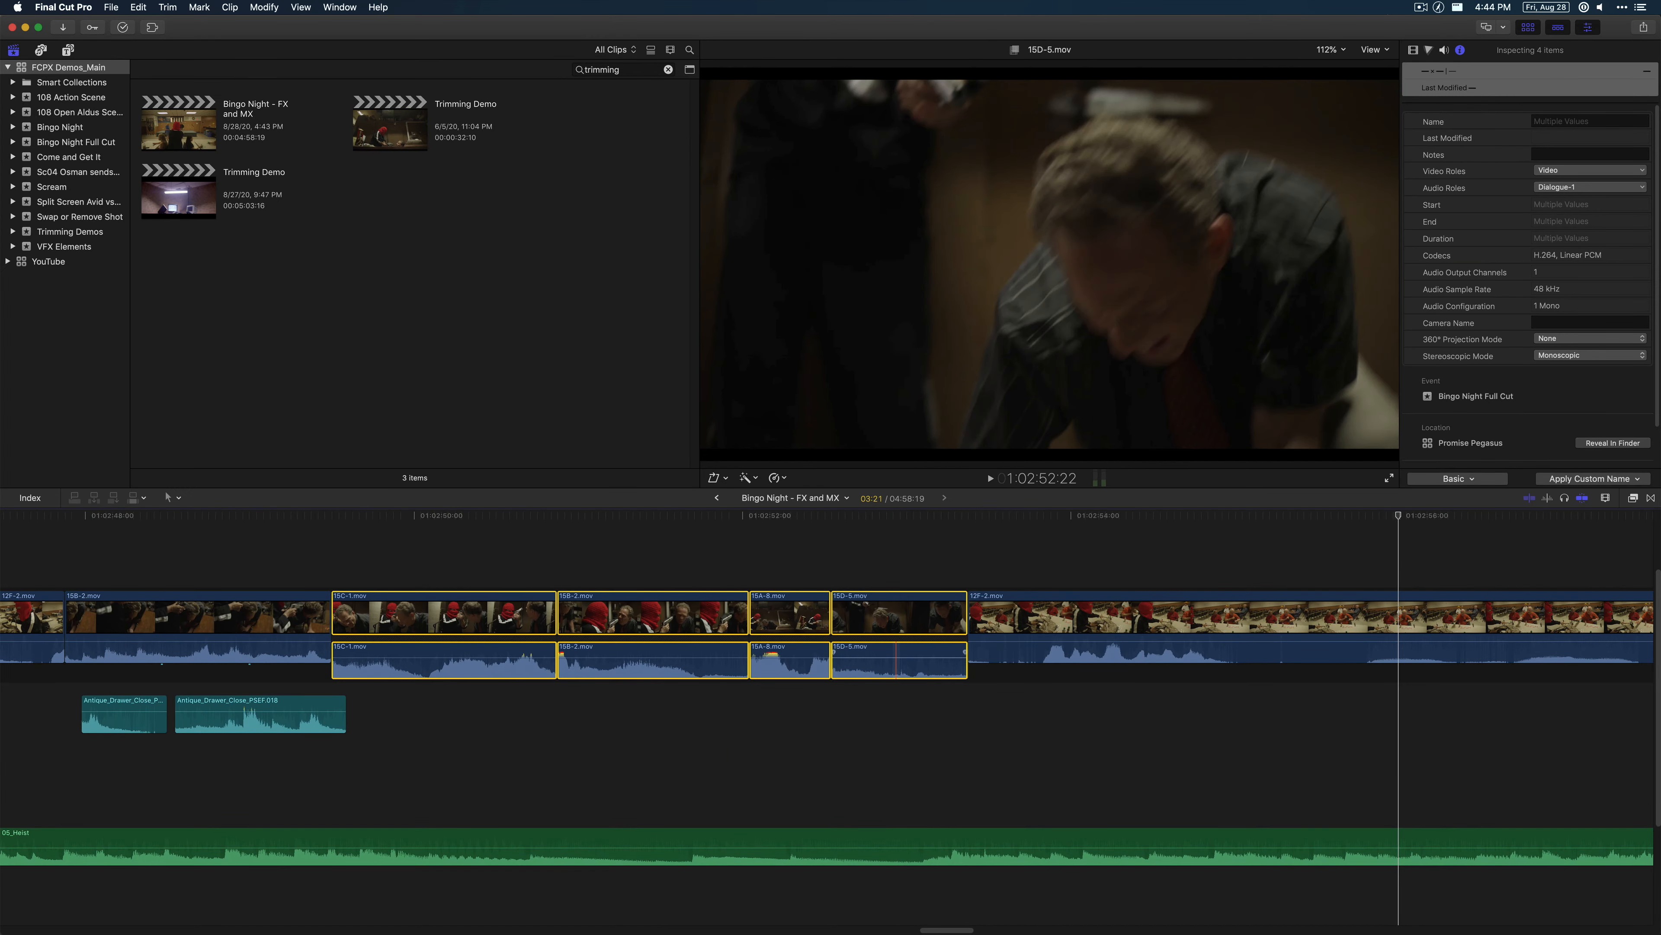
{"action": "key", "text": "ctrl+s"}
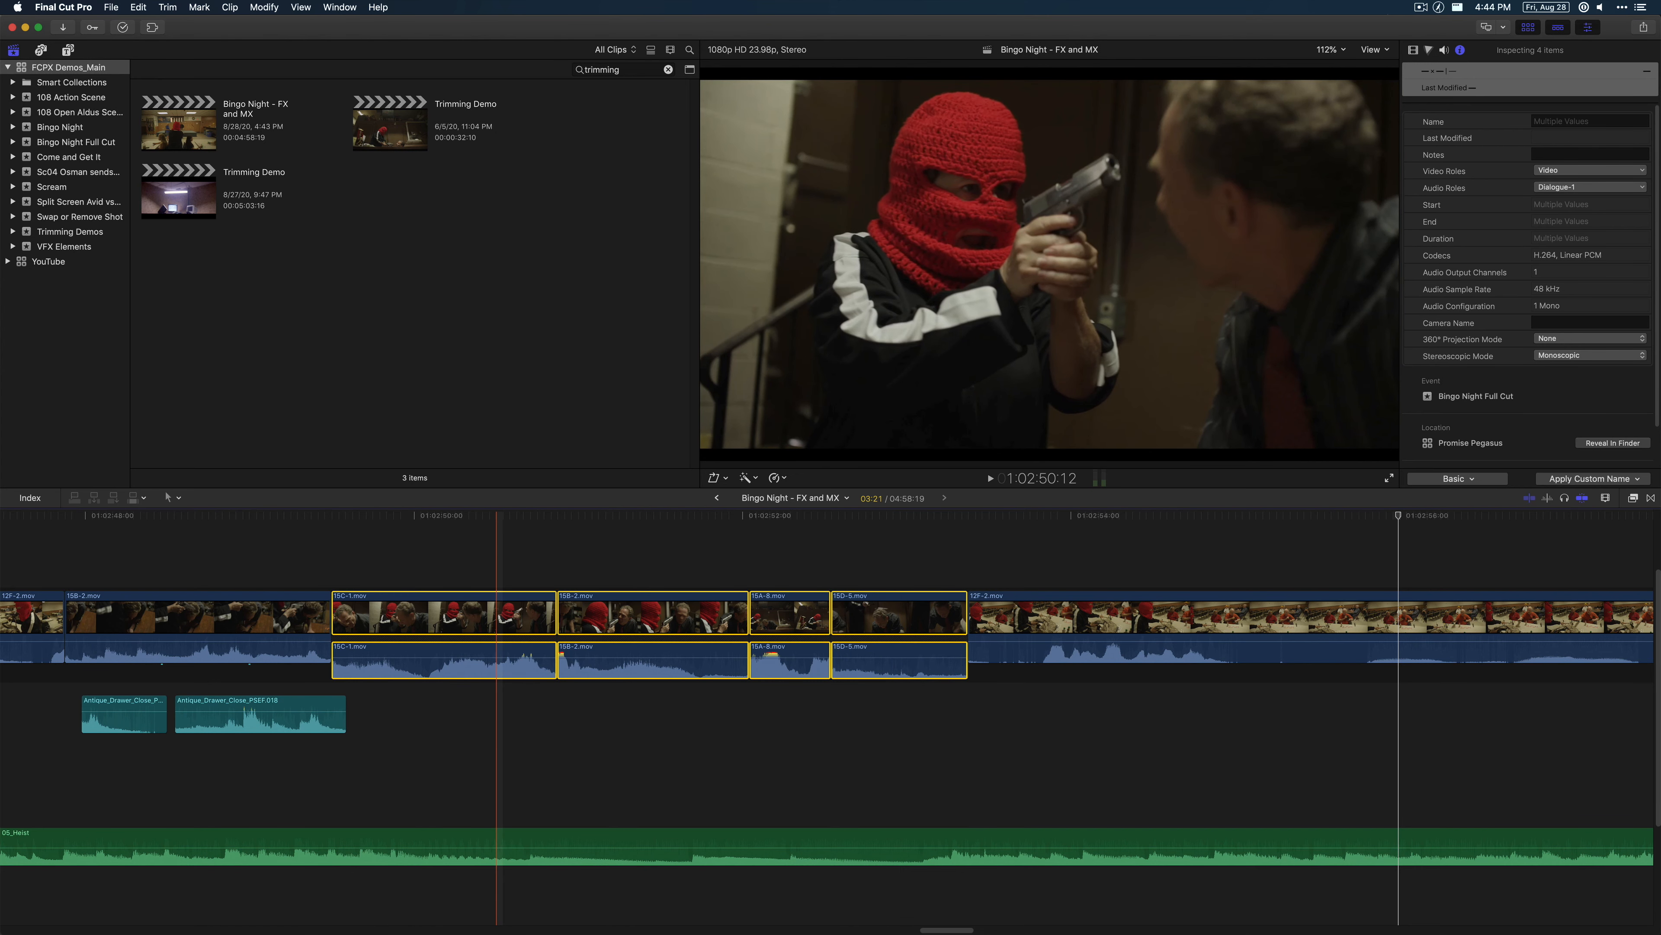
Turn on looped playback and play the selected clips.
{"action": "key", "text": "super+l"}
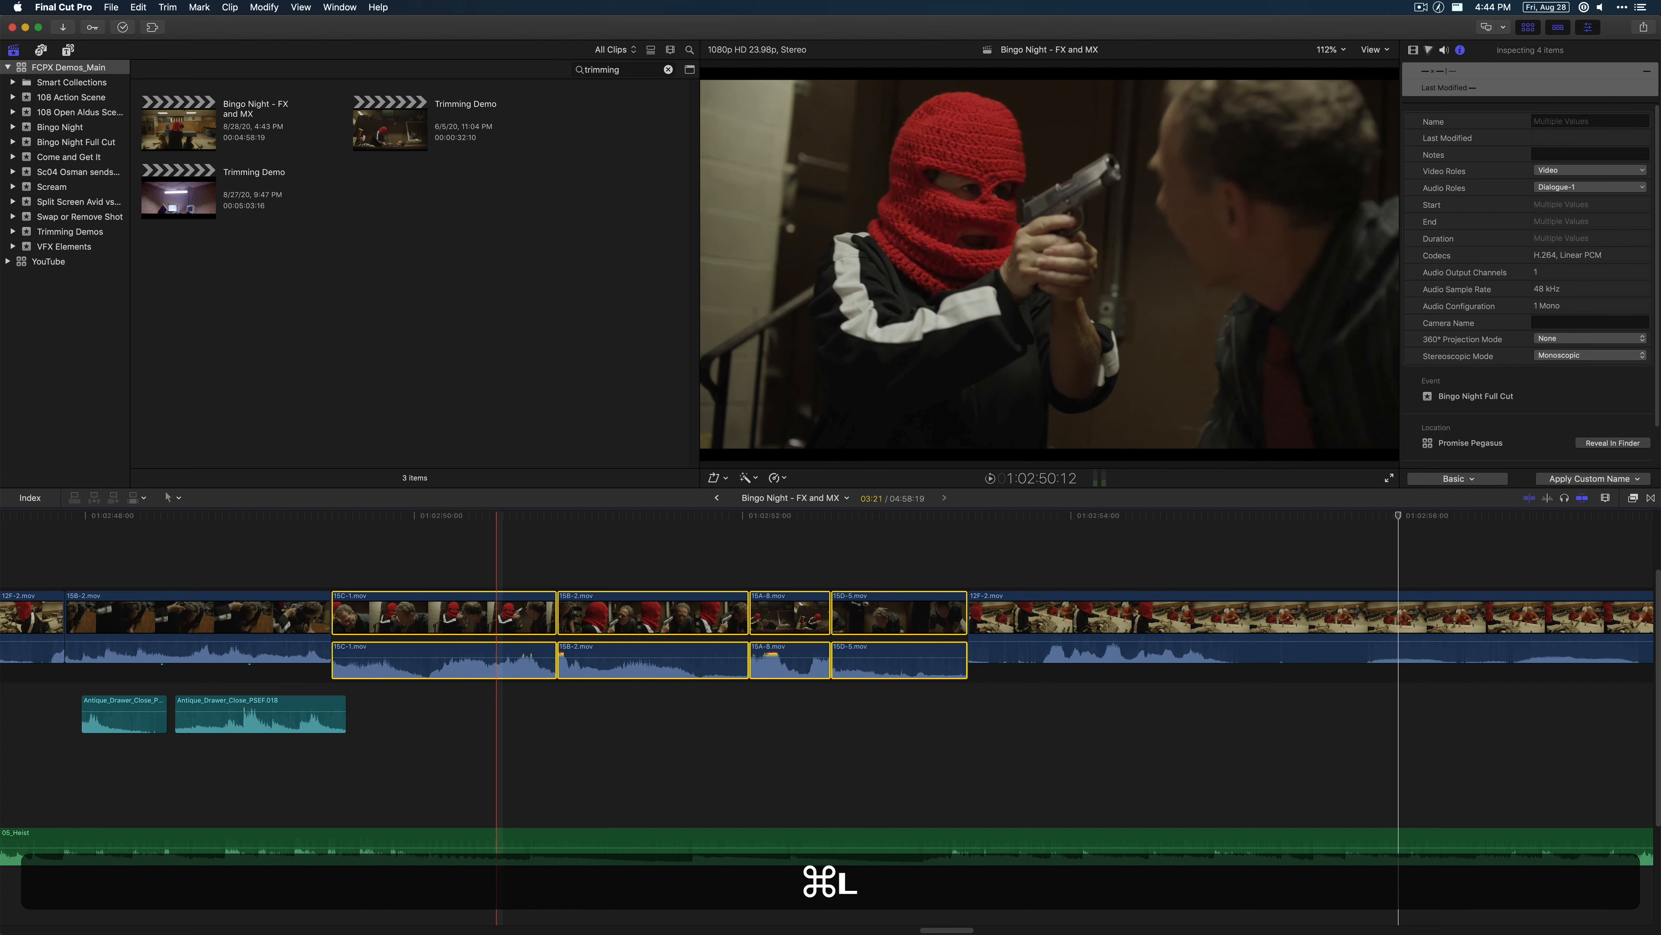
{"action": "scroll", "coordinate": [496, 713], "scroll_direction": "down", "scroll_amount": 1}
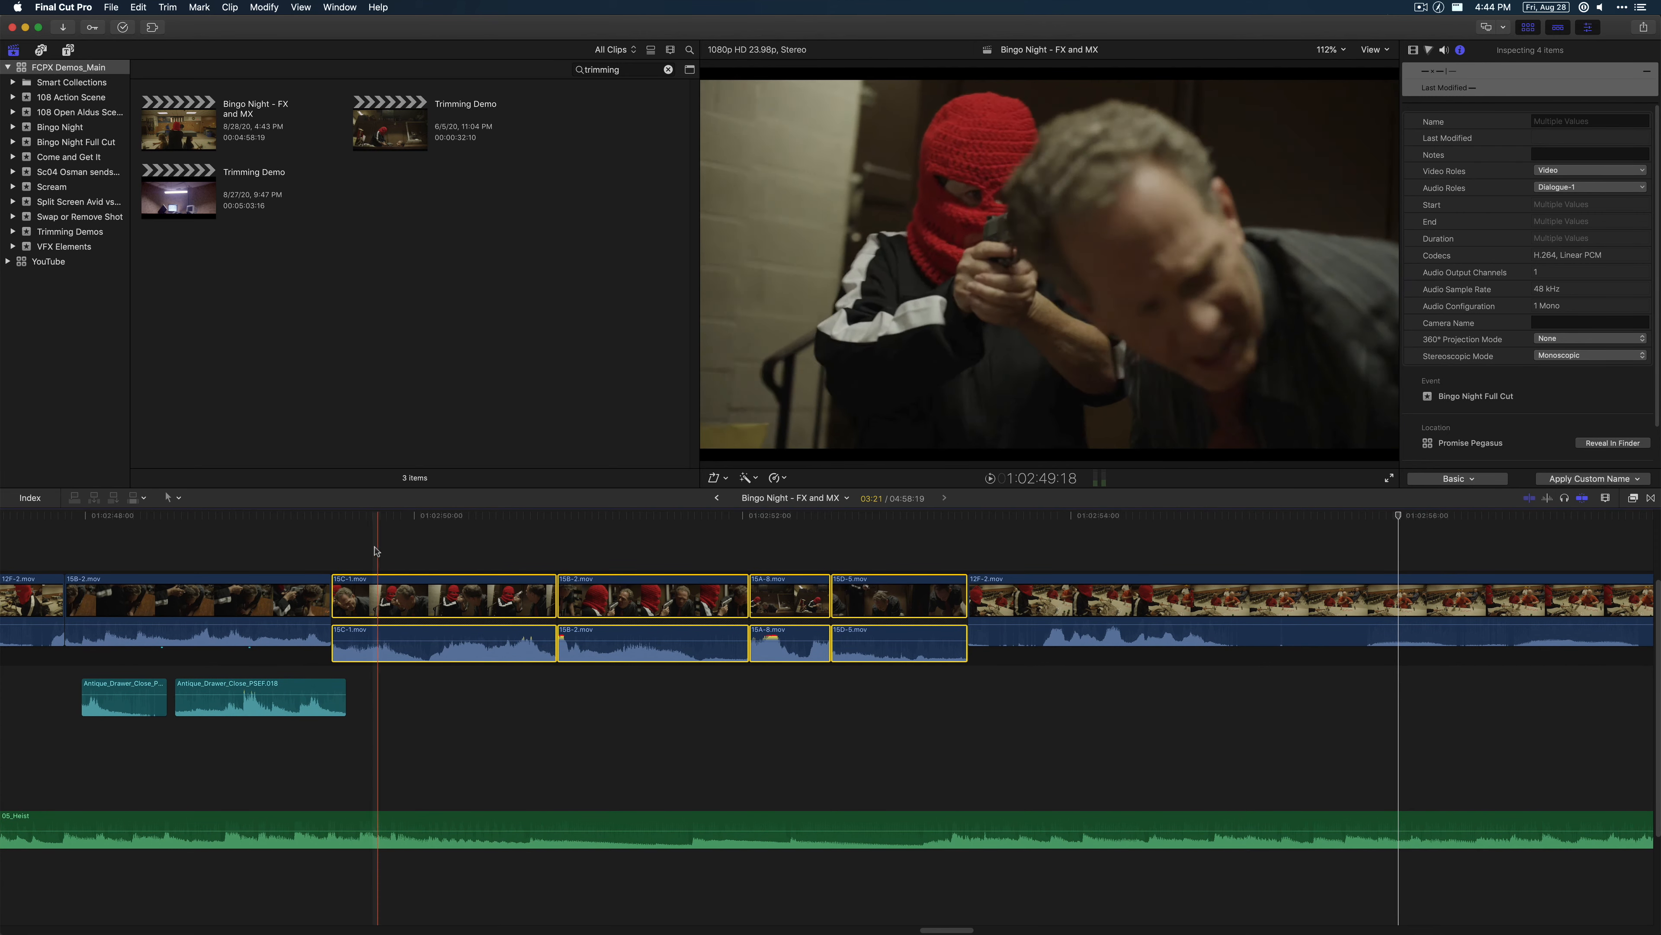
{"action": "key", "text": "slash"}
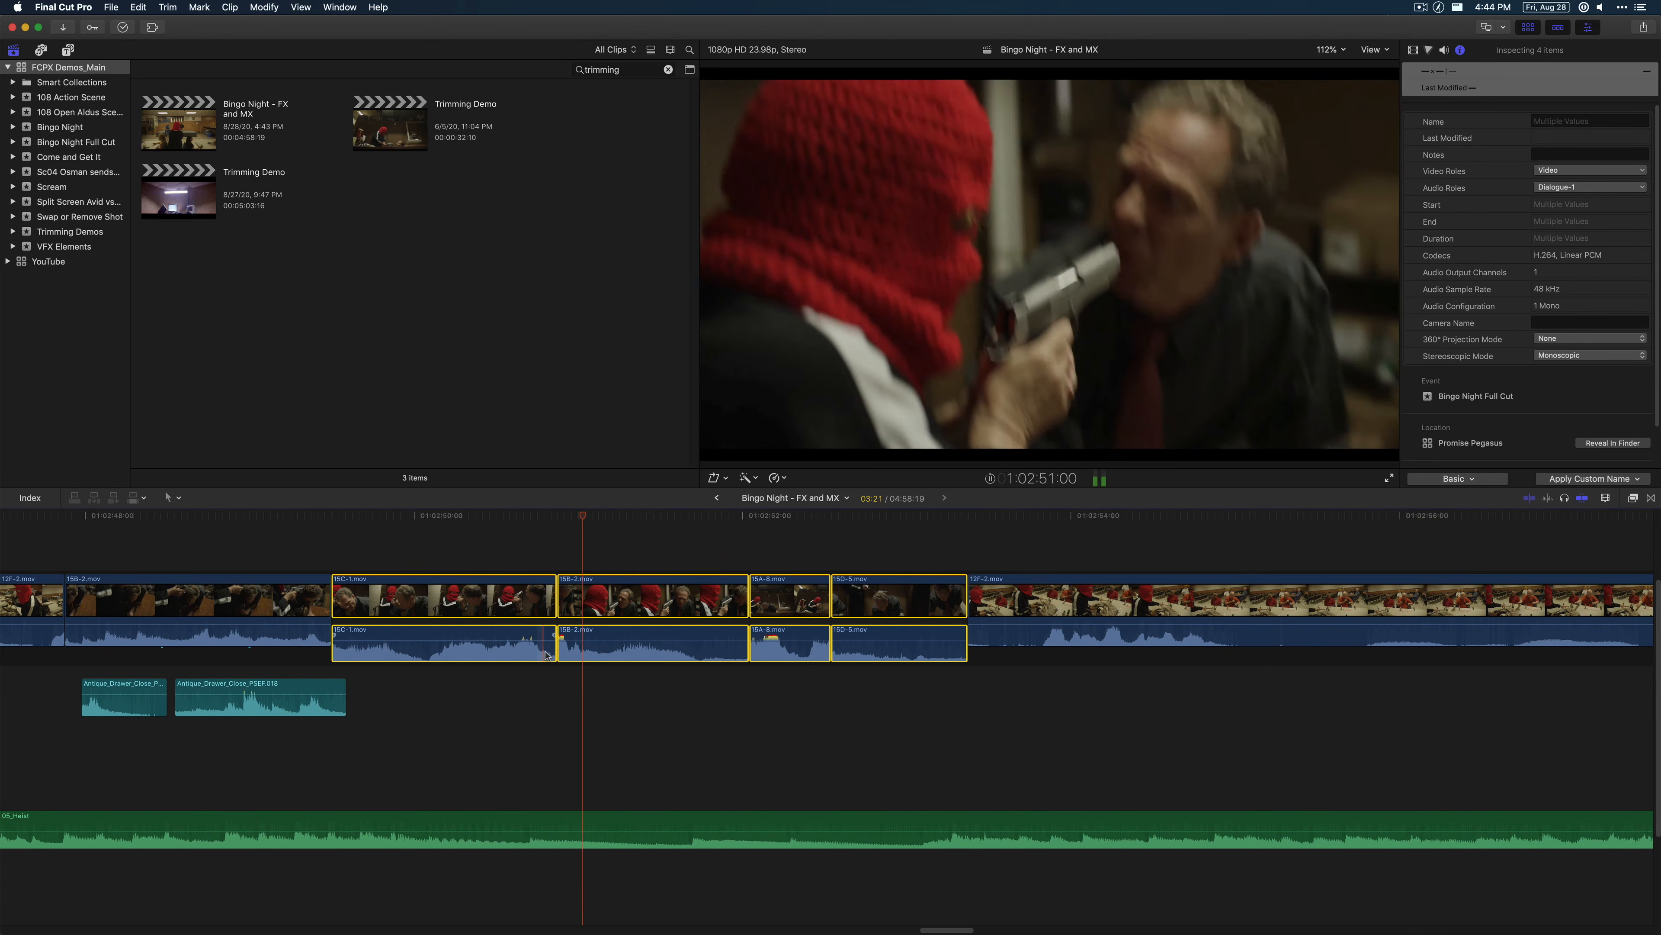
Try extending the tail of 15C-1's audio about 7 frames under 15B-2 and pulling it back again.
{"action": "left_click", "coordinate": [550, 651]}
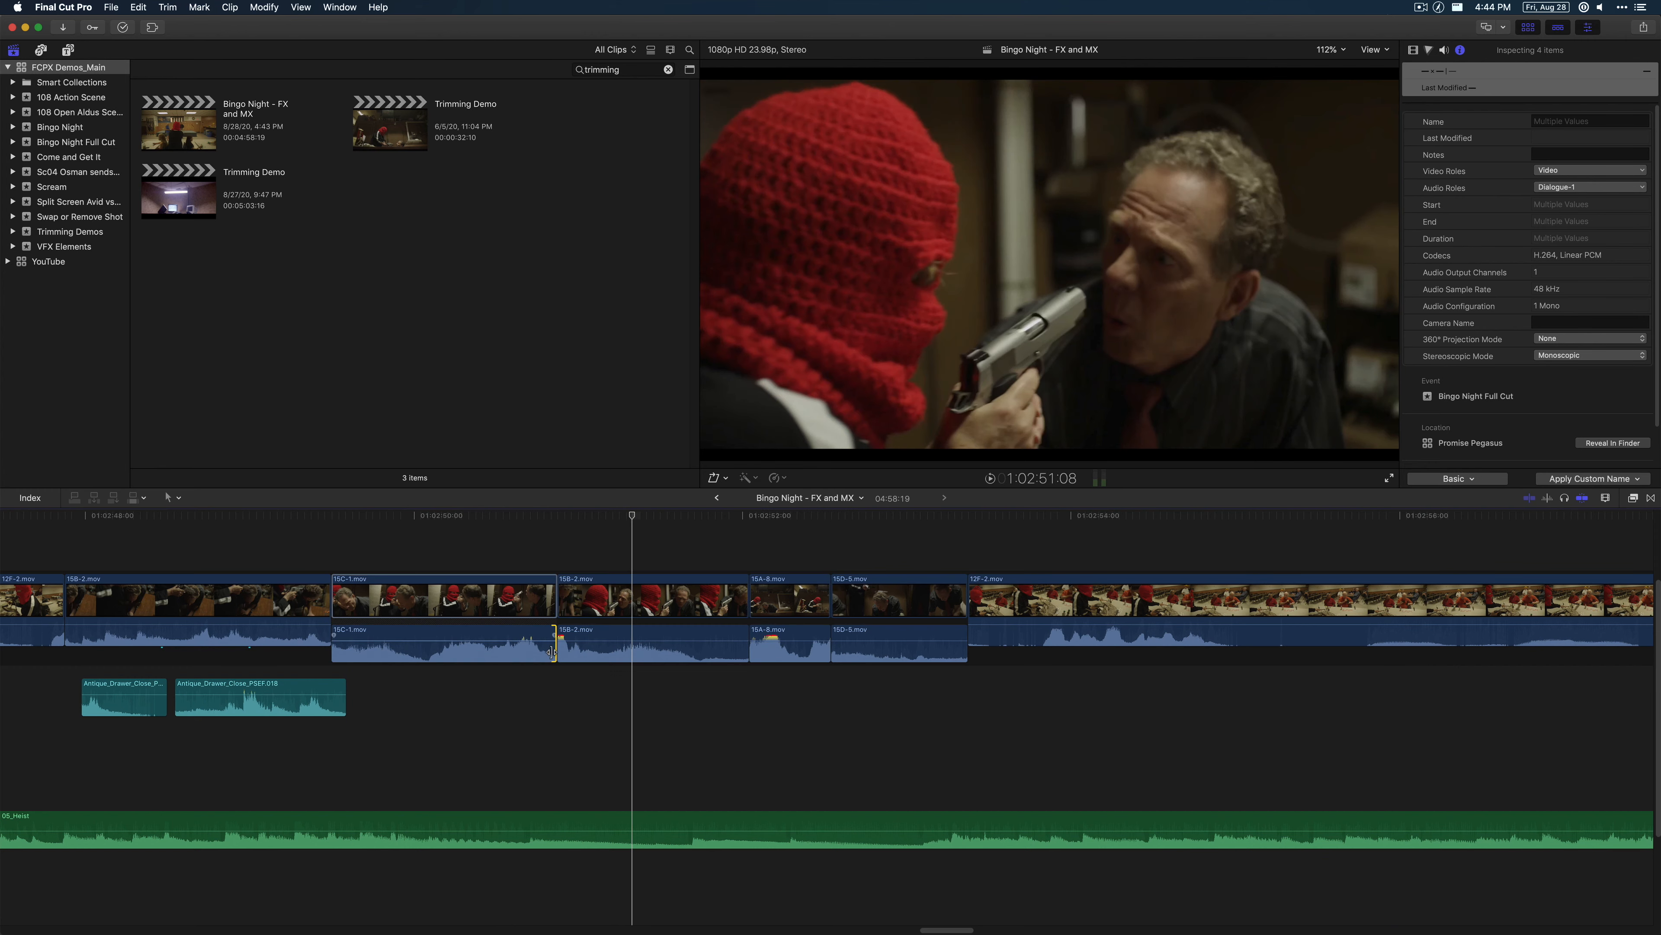
{"action": "left_click_drag", "start_coordinate": [561, 651], "coordinate": [606, 640]}
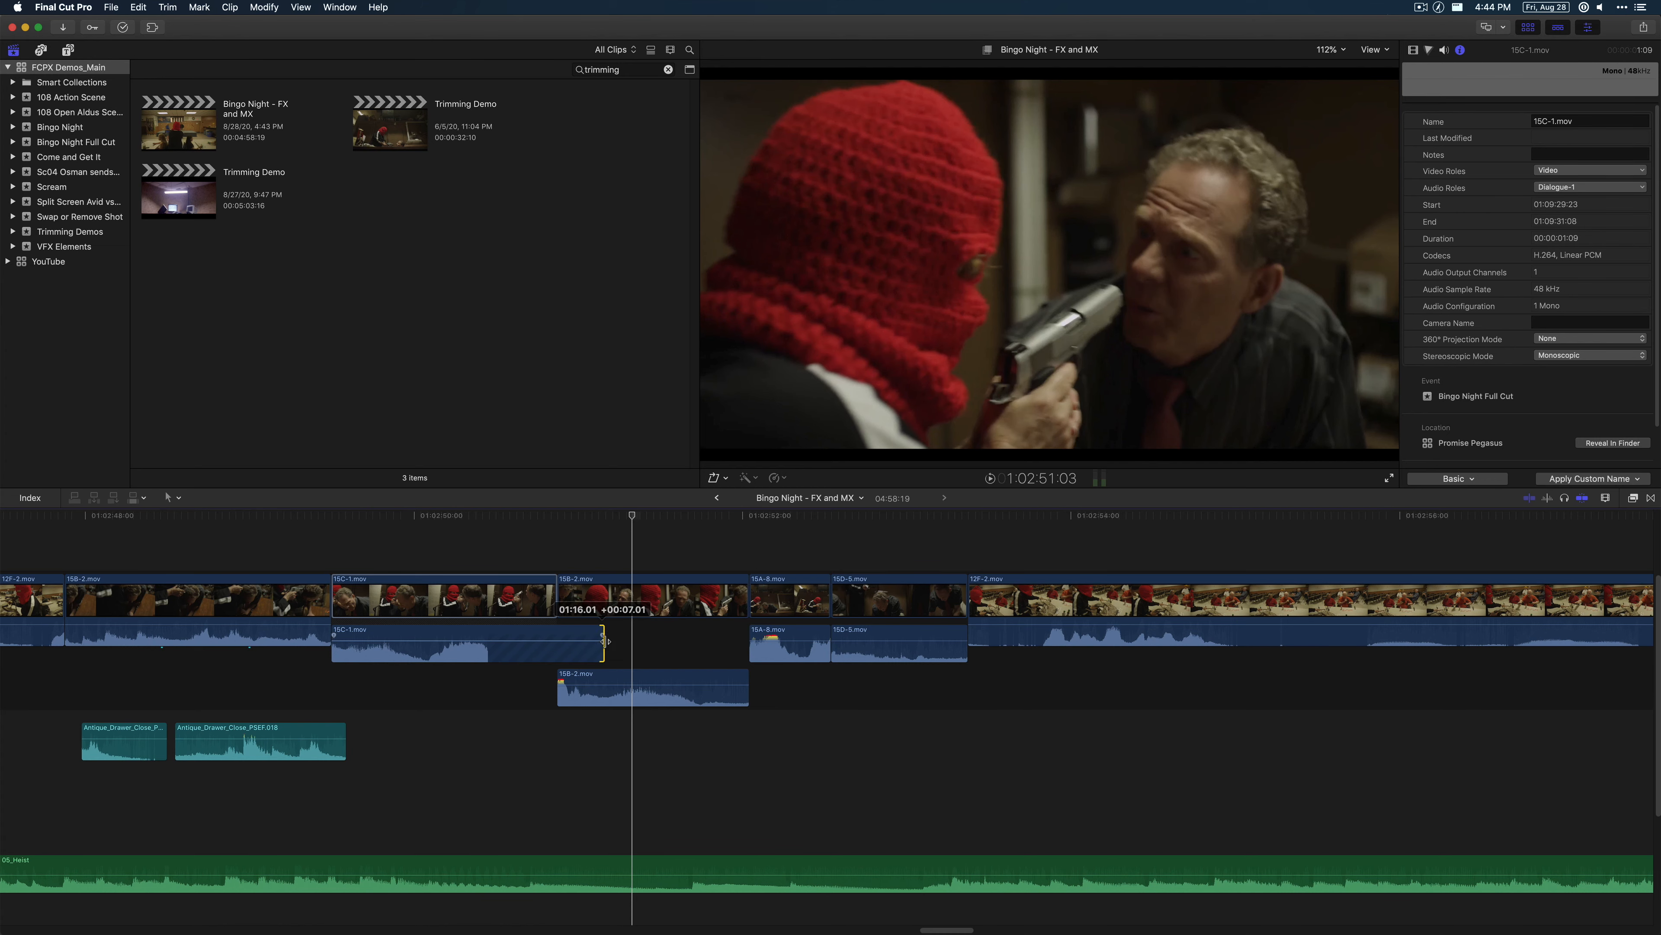
{"action": "left_click_drag", "start_coordinate": [606, 641], "coordinate": [549, 643]}
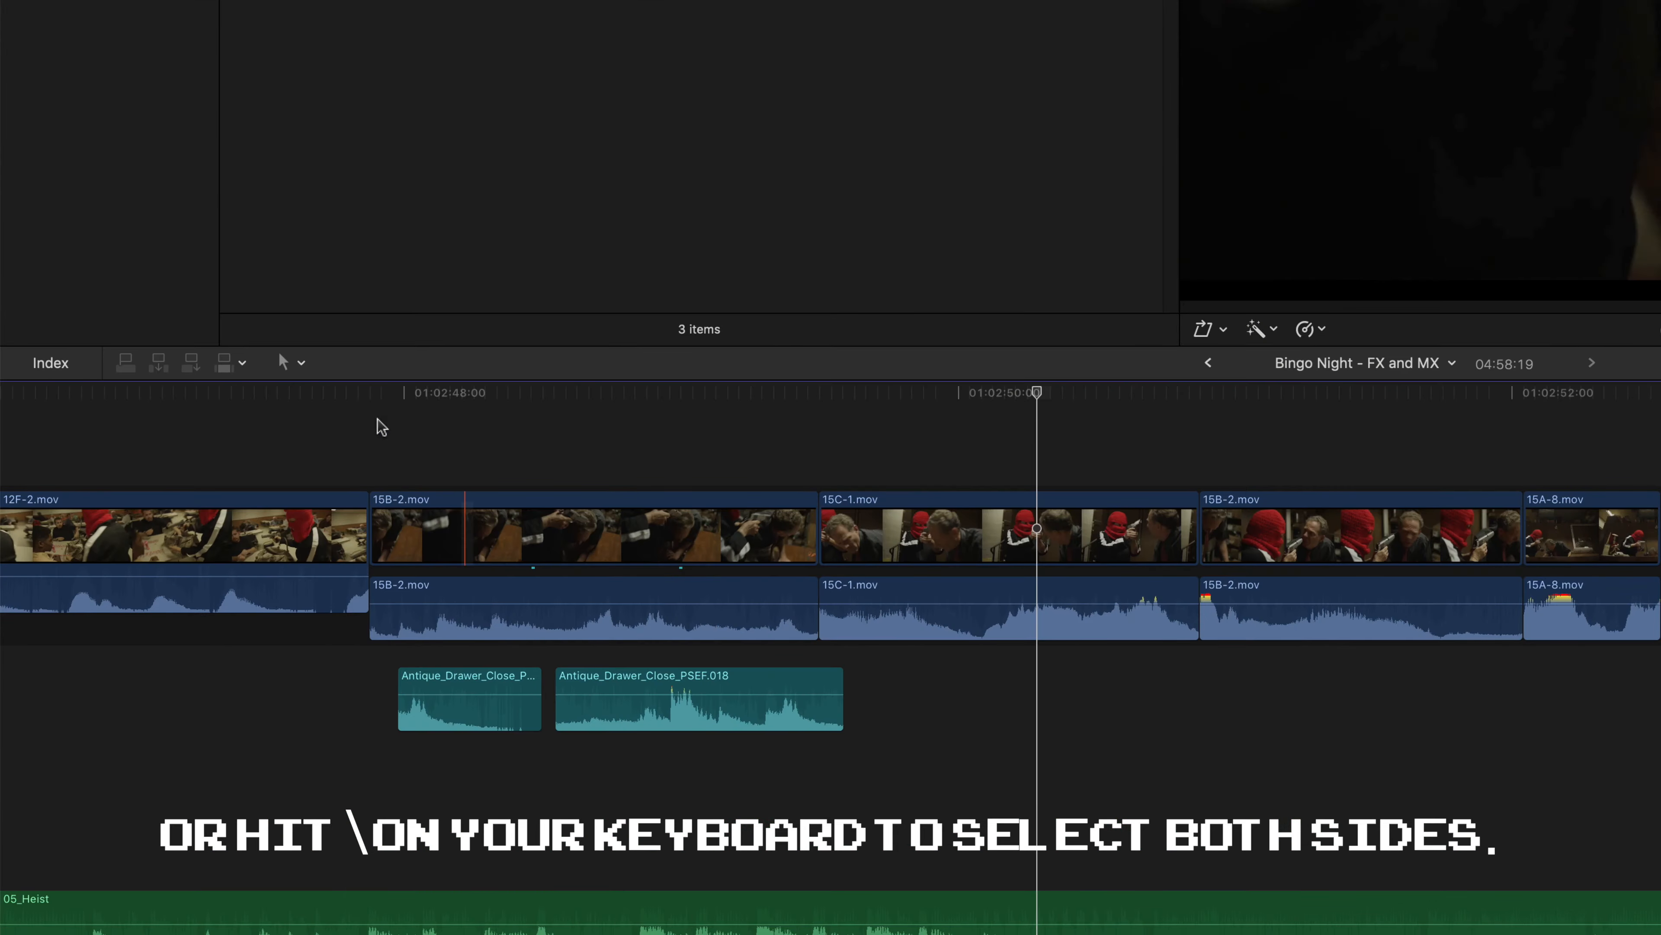
Try rolling the audio edit between the first 15B-2 and 15C-1 later with the Trim tool.
{"action": "left_click", "coordinate": [304, 363]}
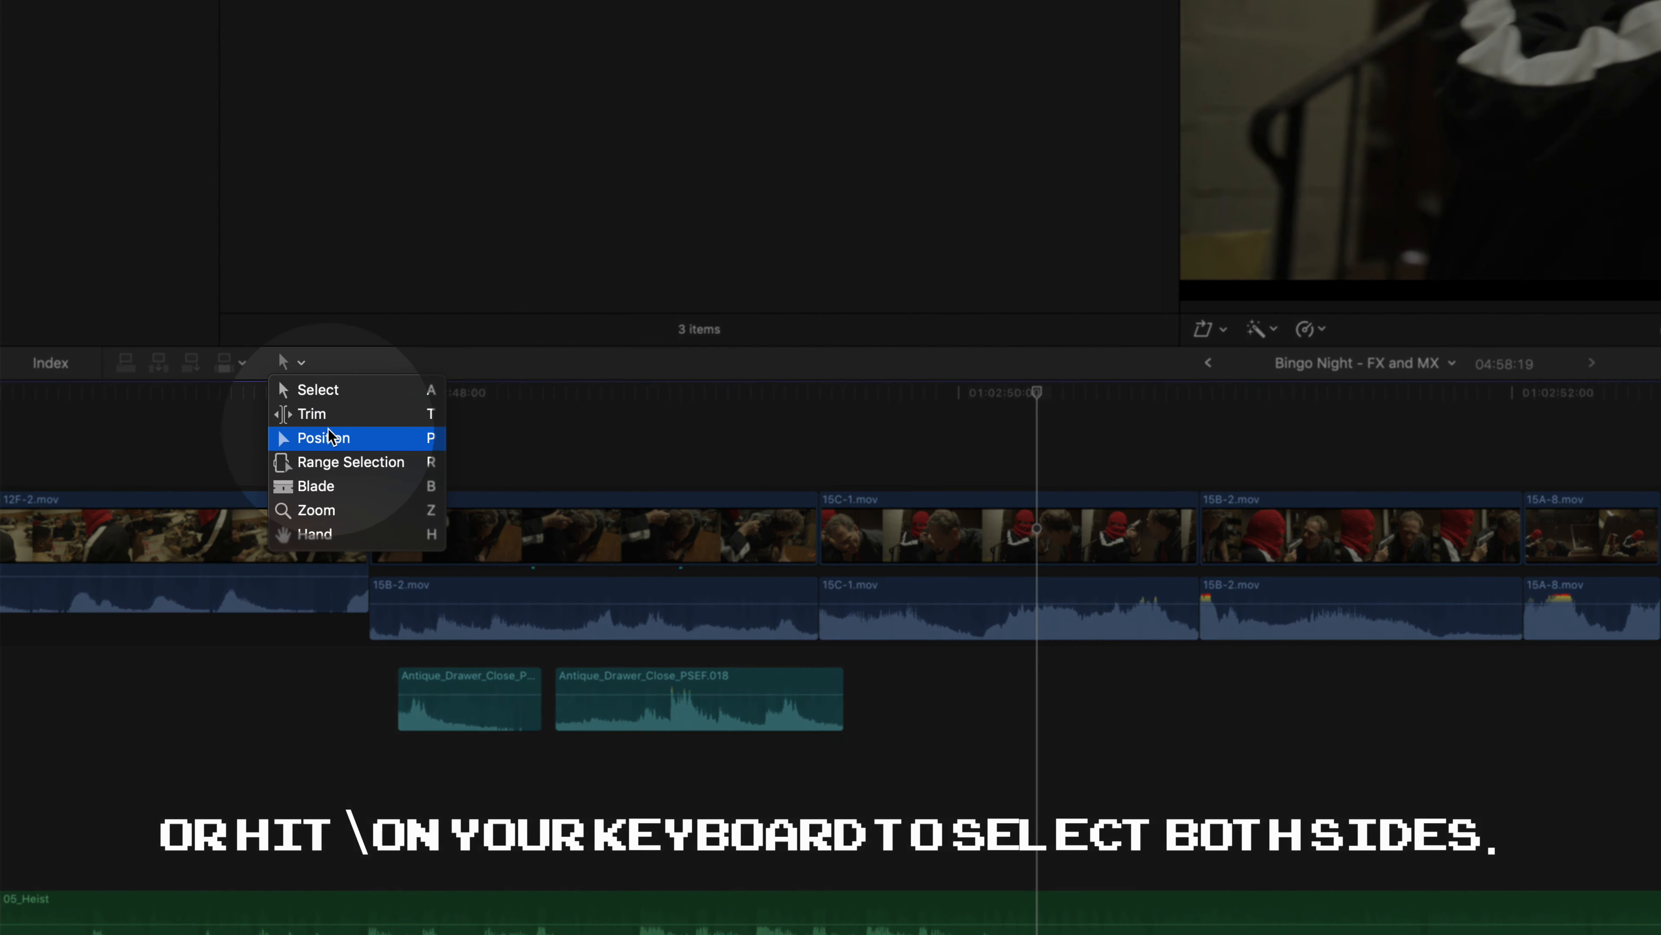
{"action": "left_click", "coordinate": [314, 413]}
{"action": "left_click", "coordinate": [841, 614]}
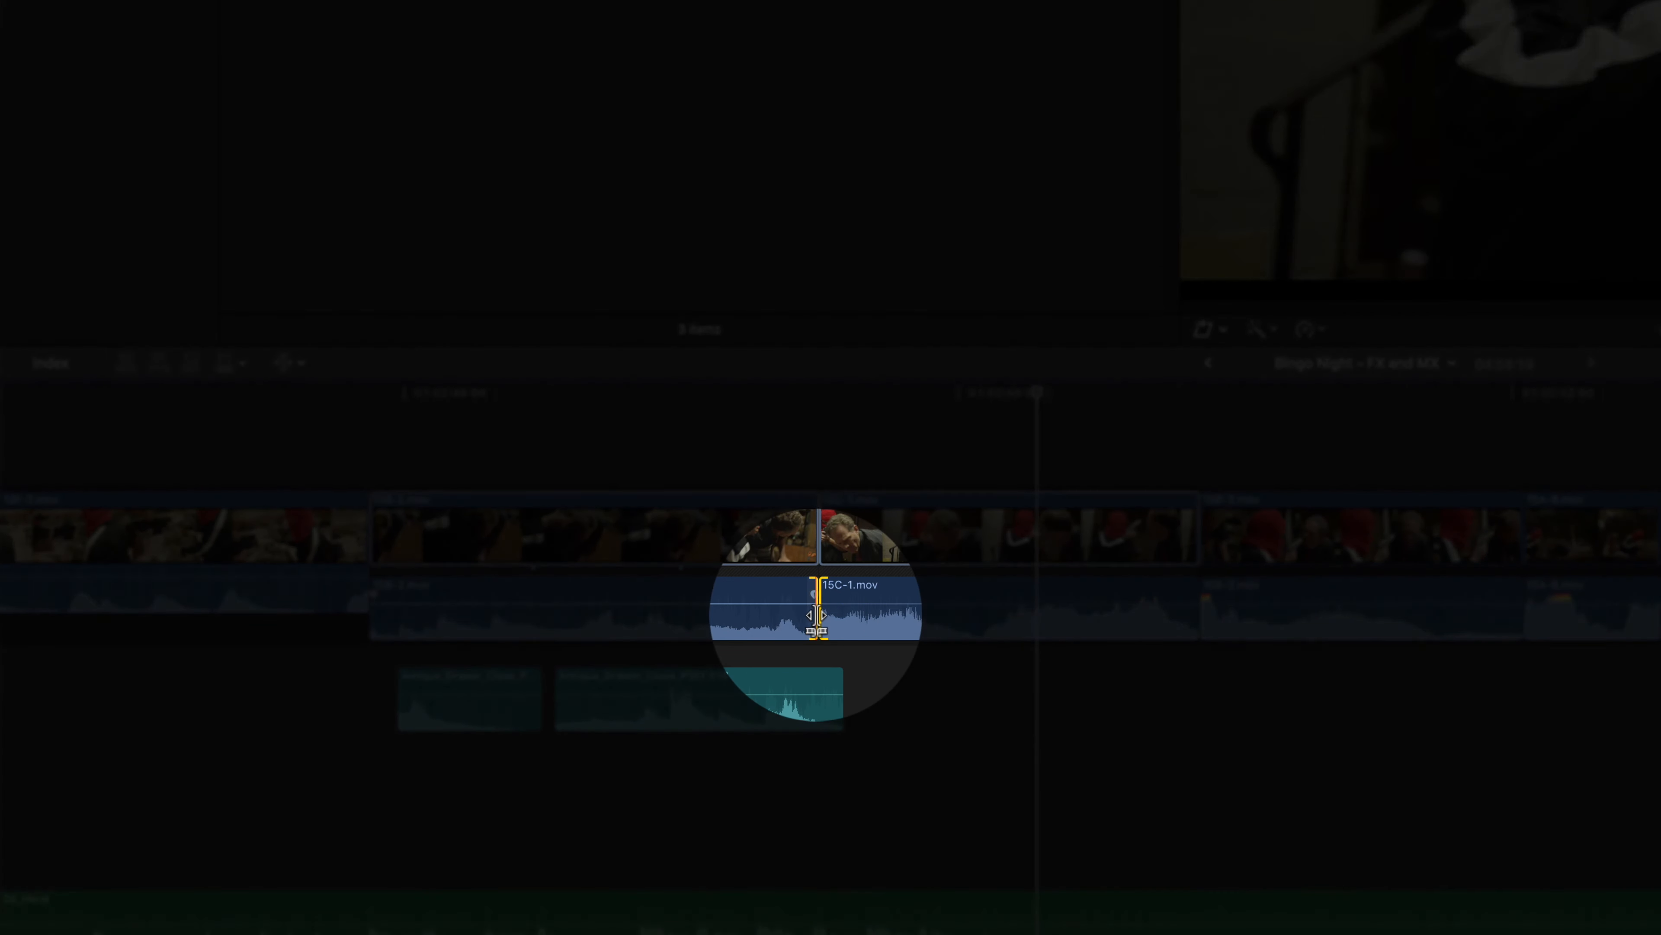
{"action": "left_click_drag", "start_coordinate": [840, 614], "coordinate": [943, 621]}
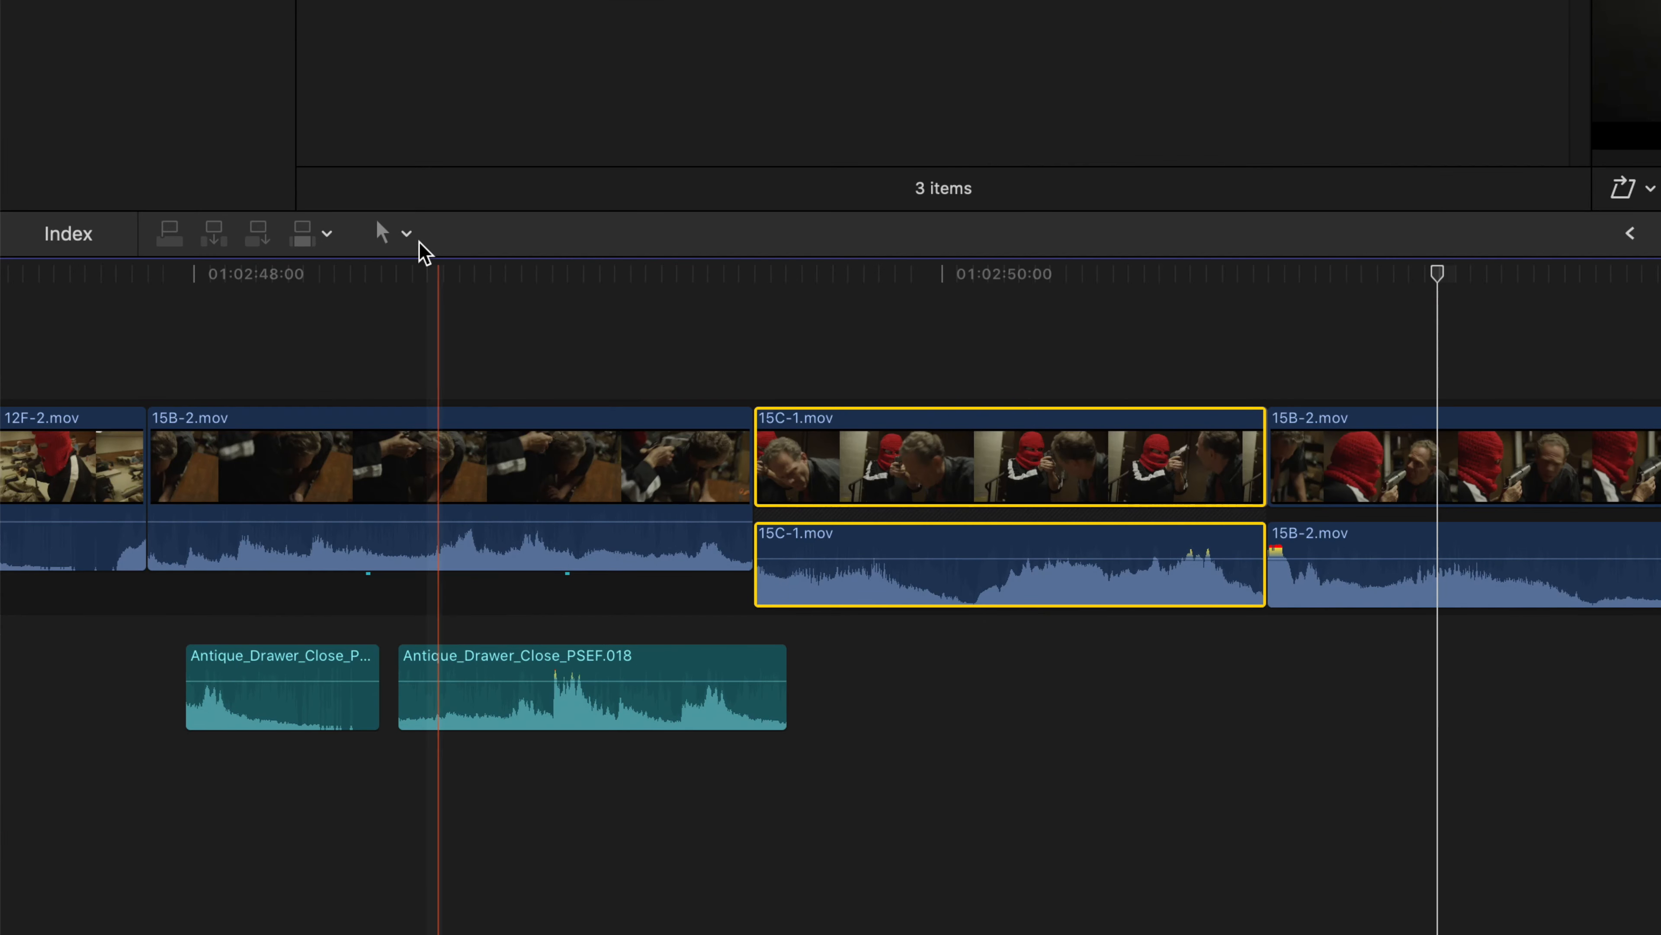
With the Trim tool, roll the audio edit from 15B-2 to 15C-1 about 11 frames later and play it back.
{"action": "left_click", "coordinate": [174, 498]}
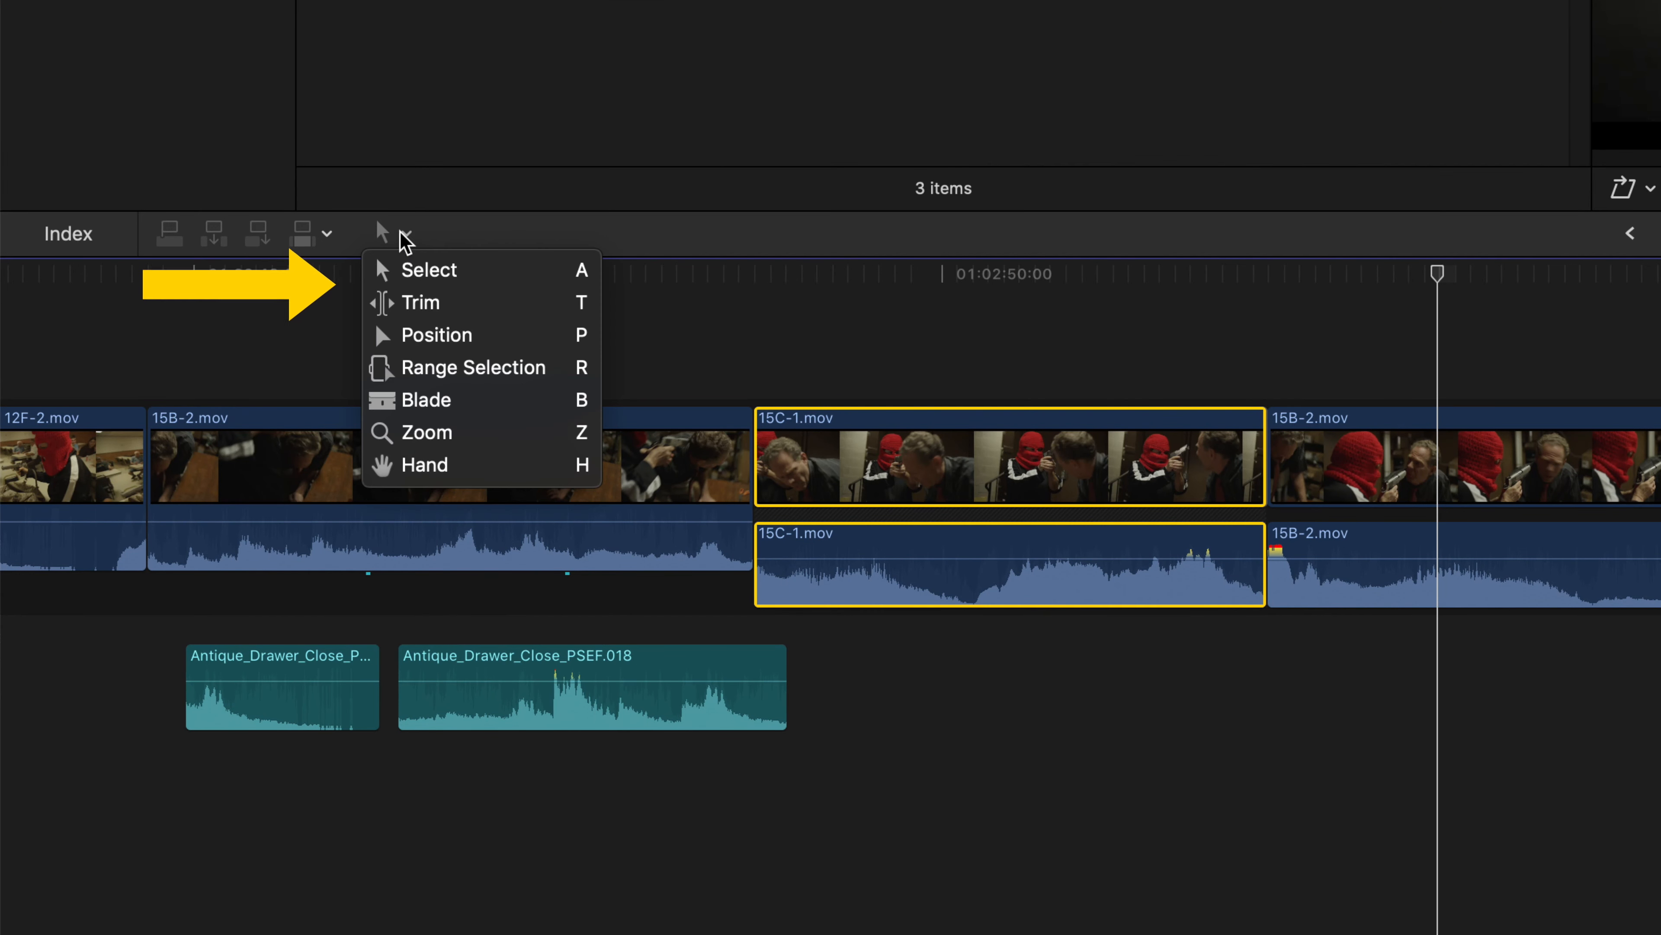
{"action": "left_click", "coordinate": [422, 303]}
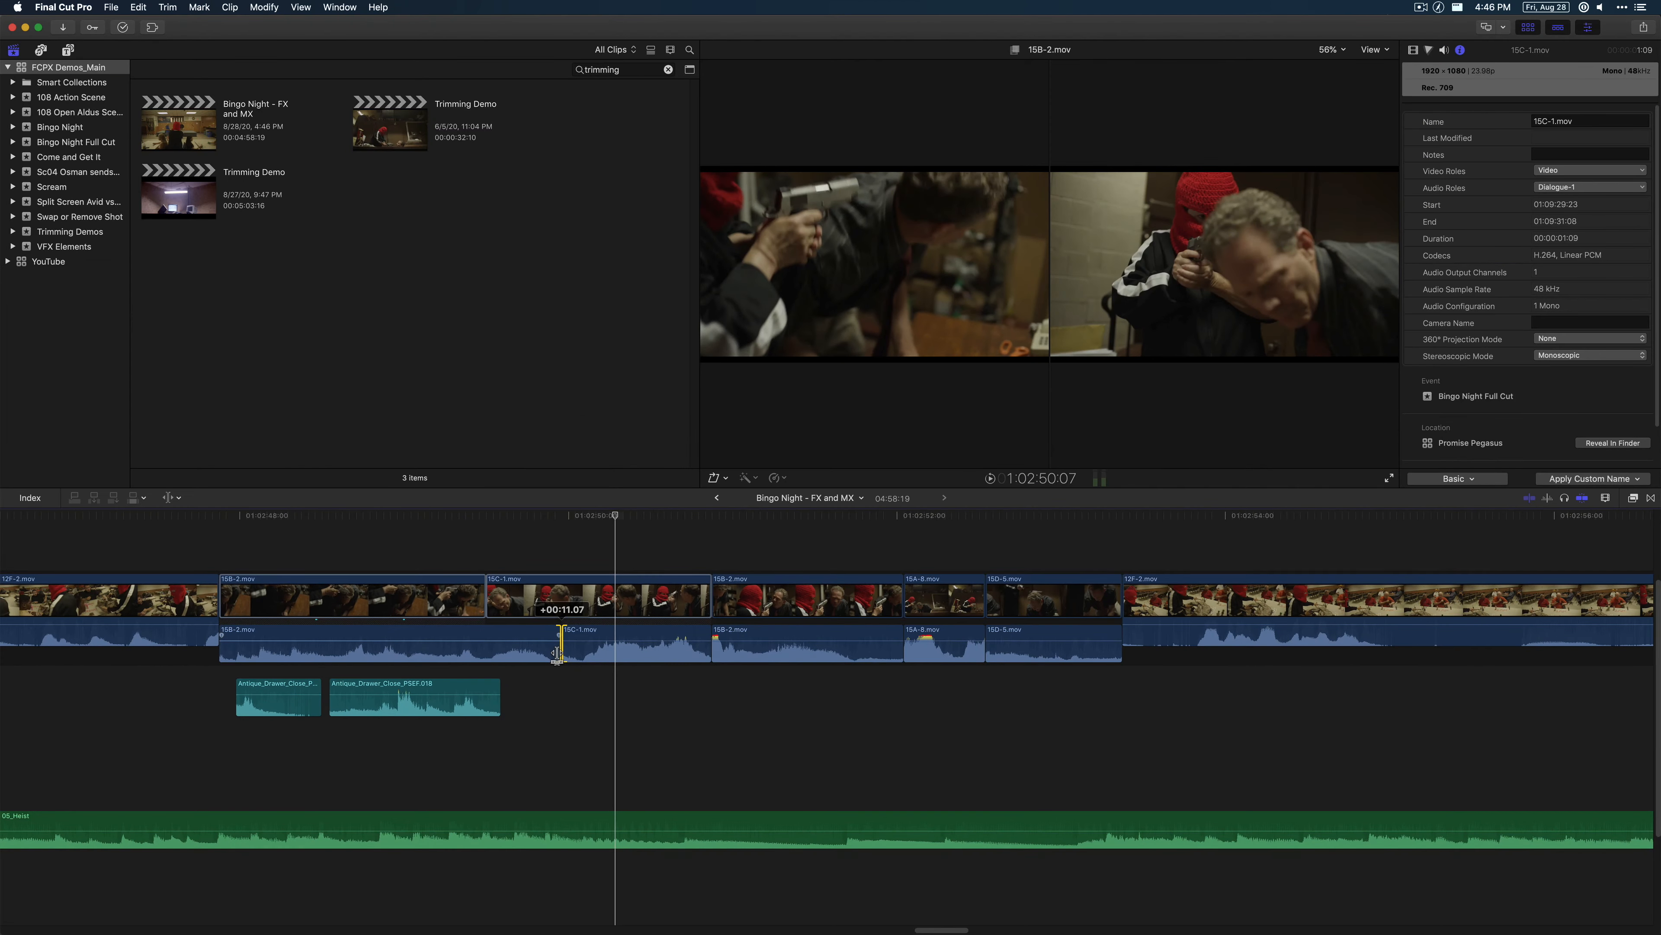
{"action": "left_click_drag", "start_coordinate": [555, 654], "coordinate": [553, 654]}
{"action": "key", "text": "space"}
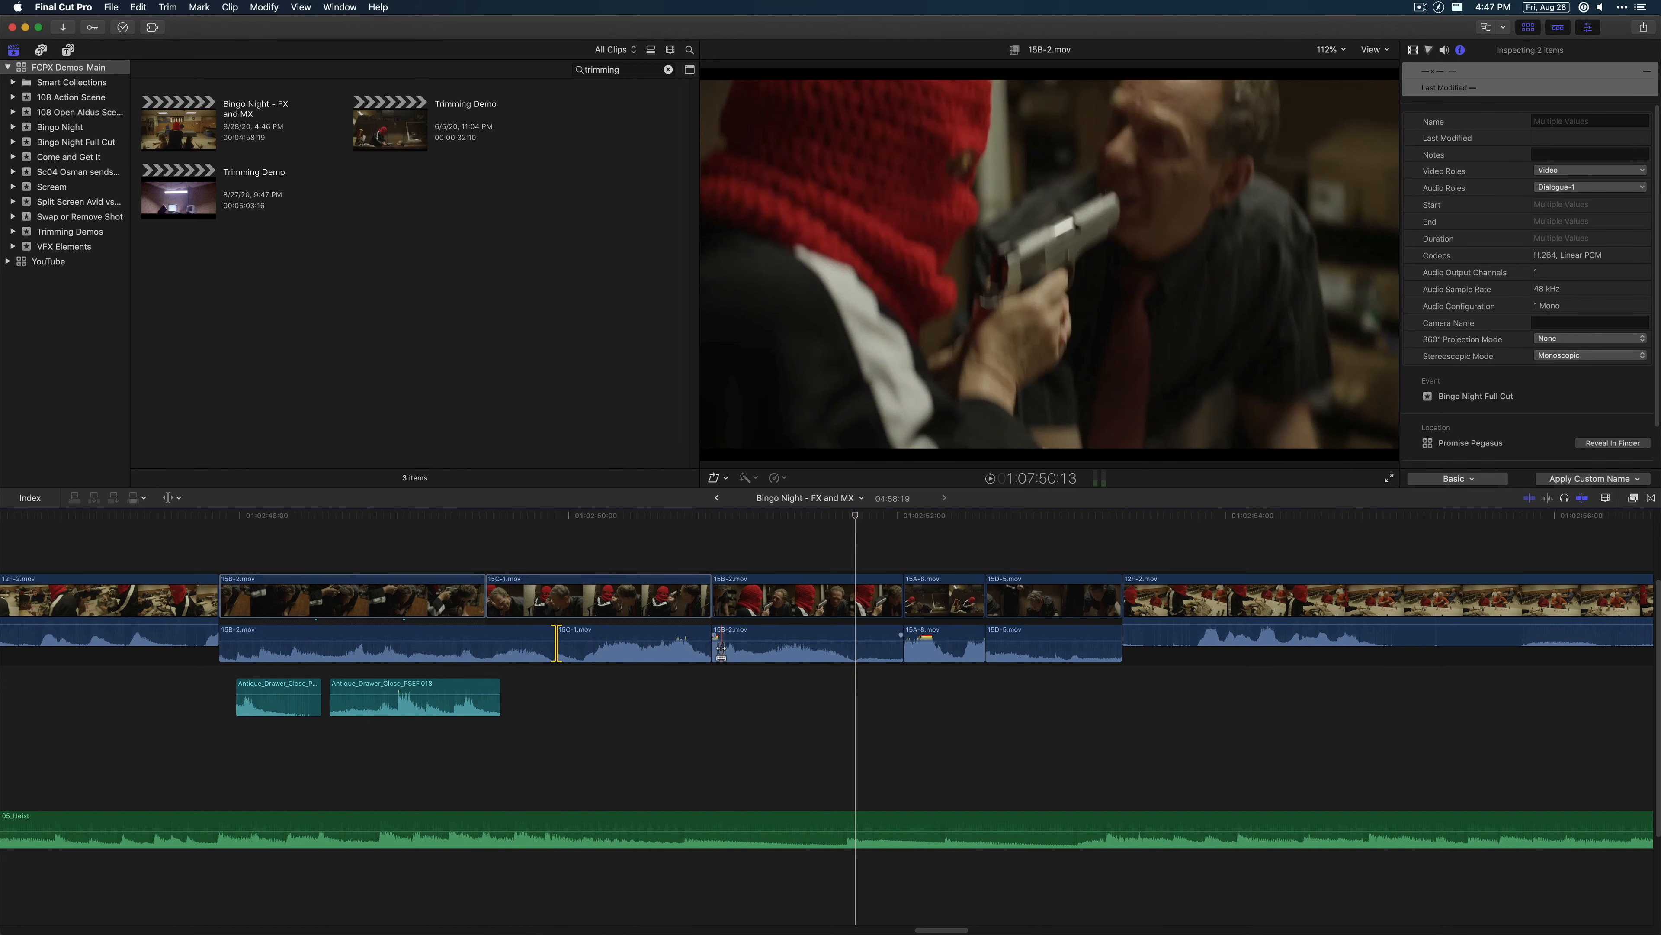
With the Select tool, extend the head of the second 15B-2 audio clip about 4 frames under 15C-1 and play it.
{"action": "key", "text": "a"}
{"action": "left_click_drag", "start_coordinate": [715, 651], "coordinate": [687, 650]}
{"action": "key", "text": "space"}
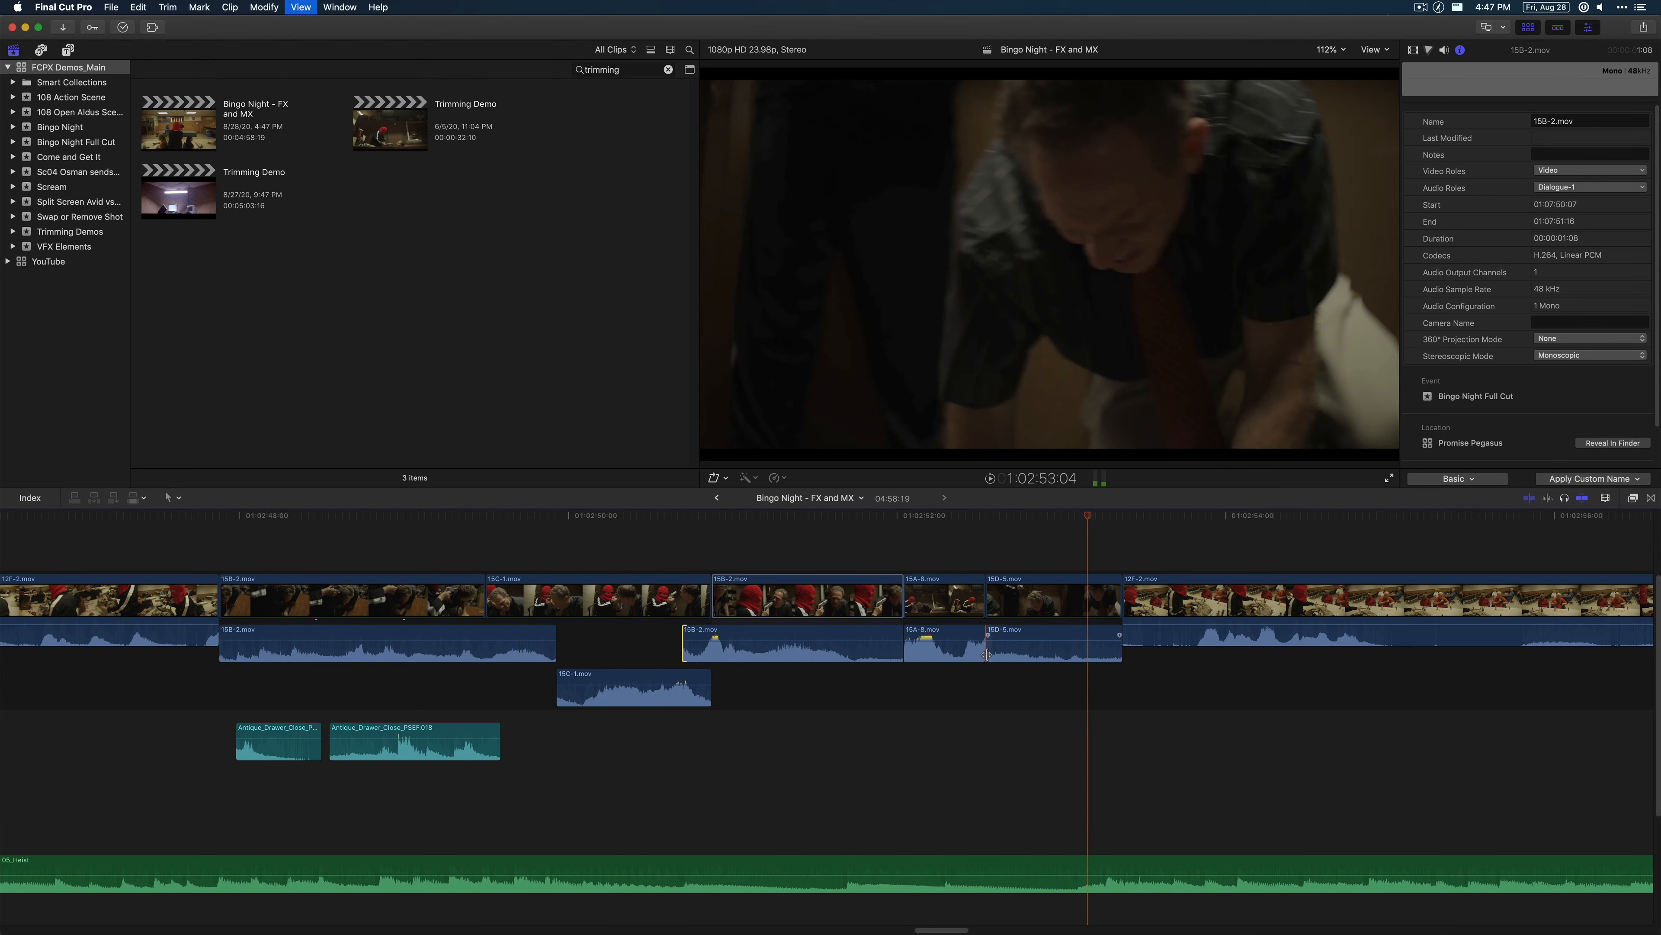
Try extending the tail of 15A-8's audio about 5 frames over 15D-5 and play the overlap.
{"action": "left_click_drag", "start_coordinate": [981, 652], "coordinate": [1021, 653]}
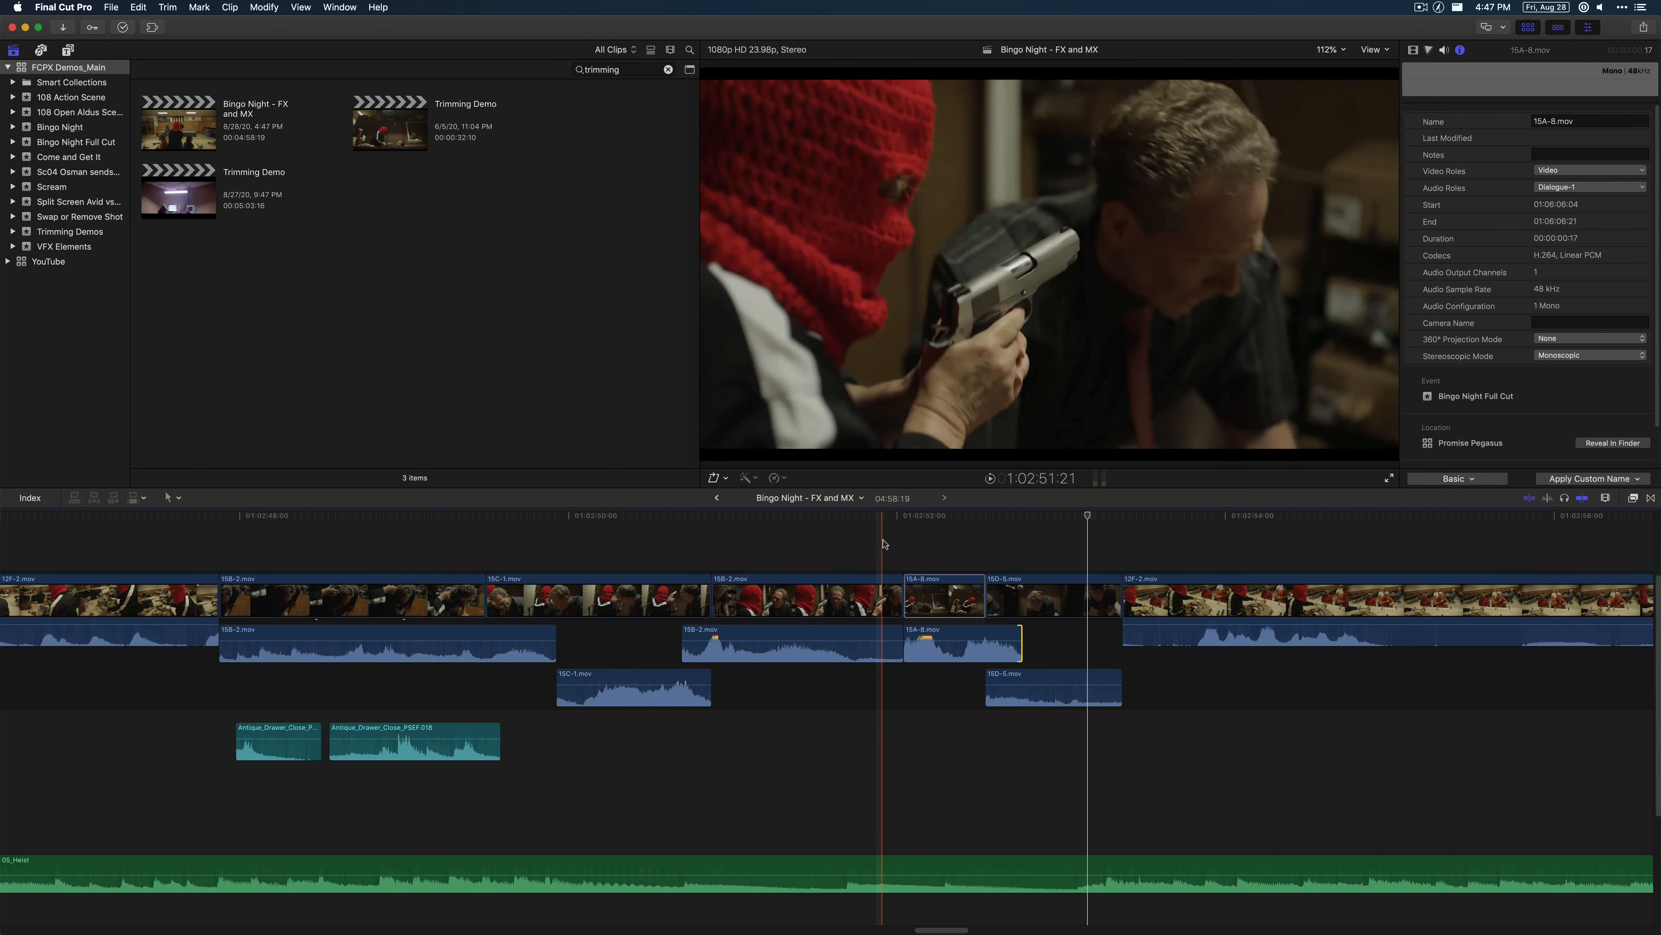
{"action": "left_click", "coordinate": [884, 544]}
{"action": "key", "text": "space"}
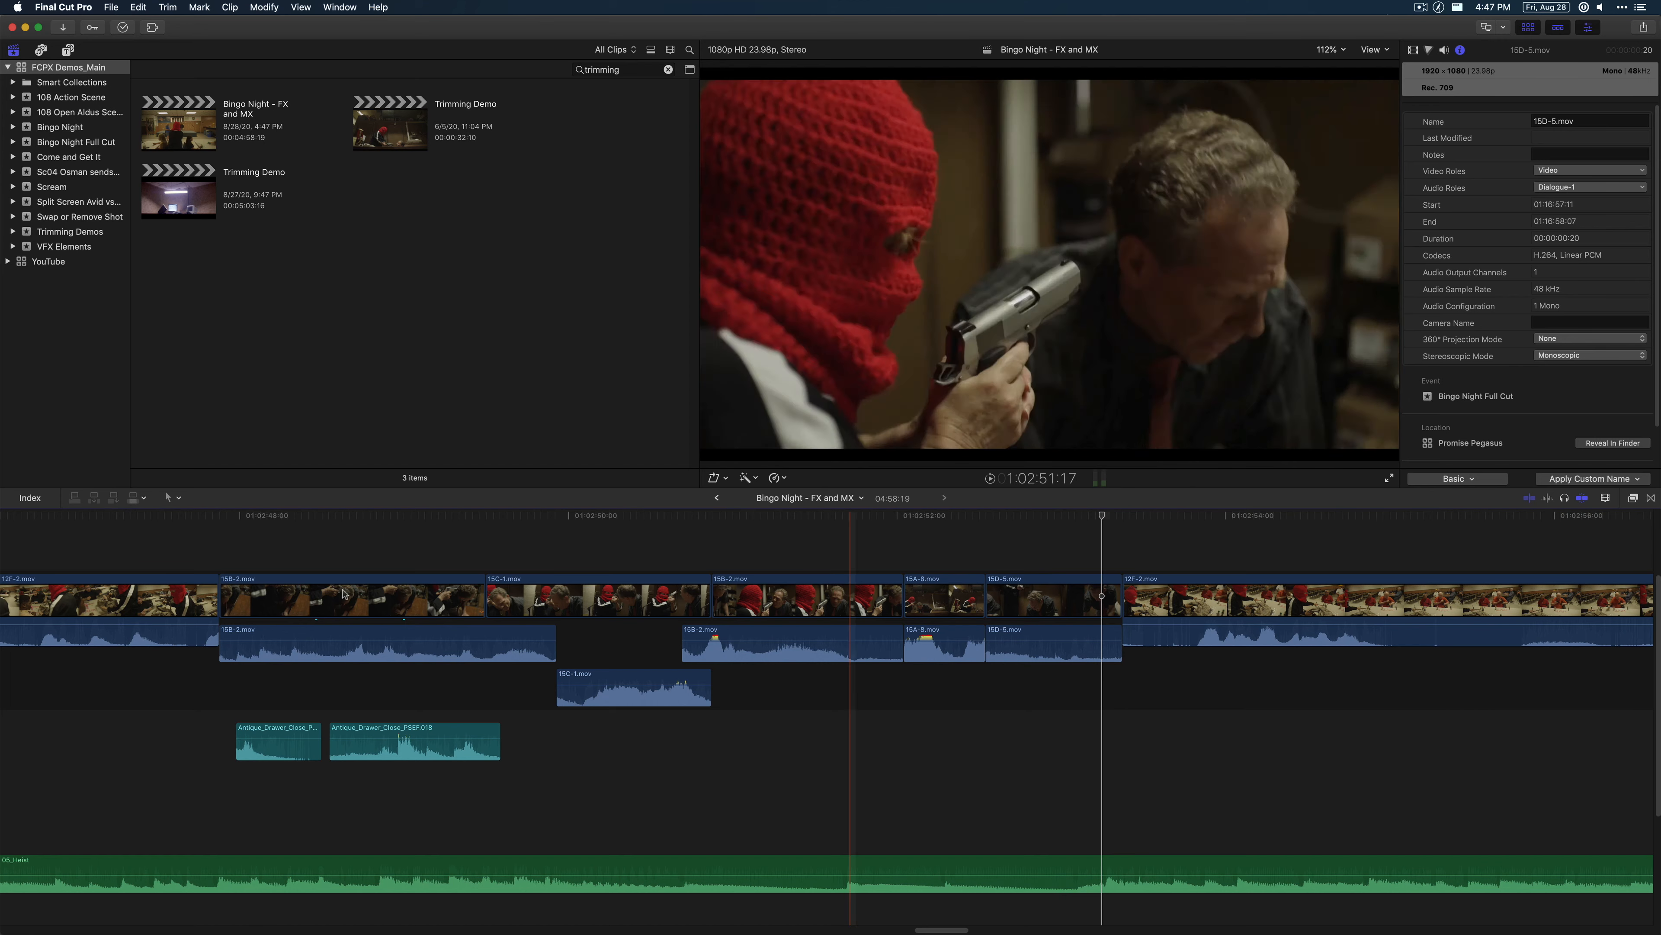
While looping 15B-2 through 15D-5, extend 15A-8's audio tail about 6 frames over 15D-5 with a short fade-out.
{"action": "left_click_drag", "start_coordinate": [249, 561], "coordinate": [1049, 694]}
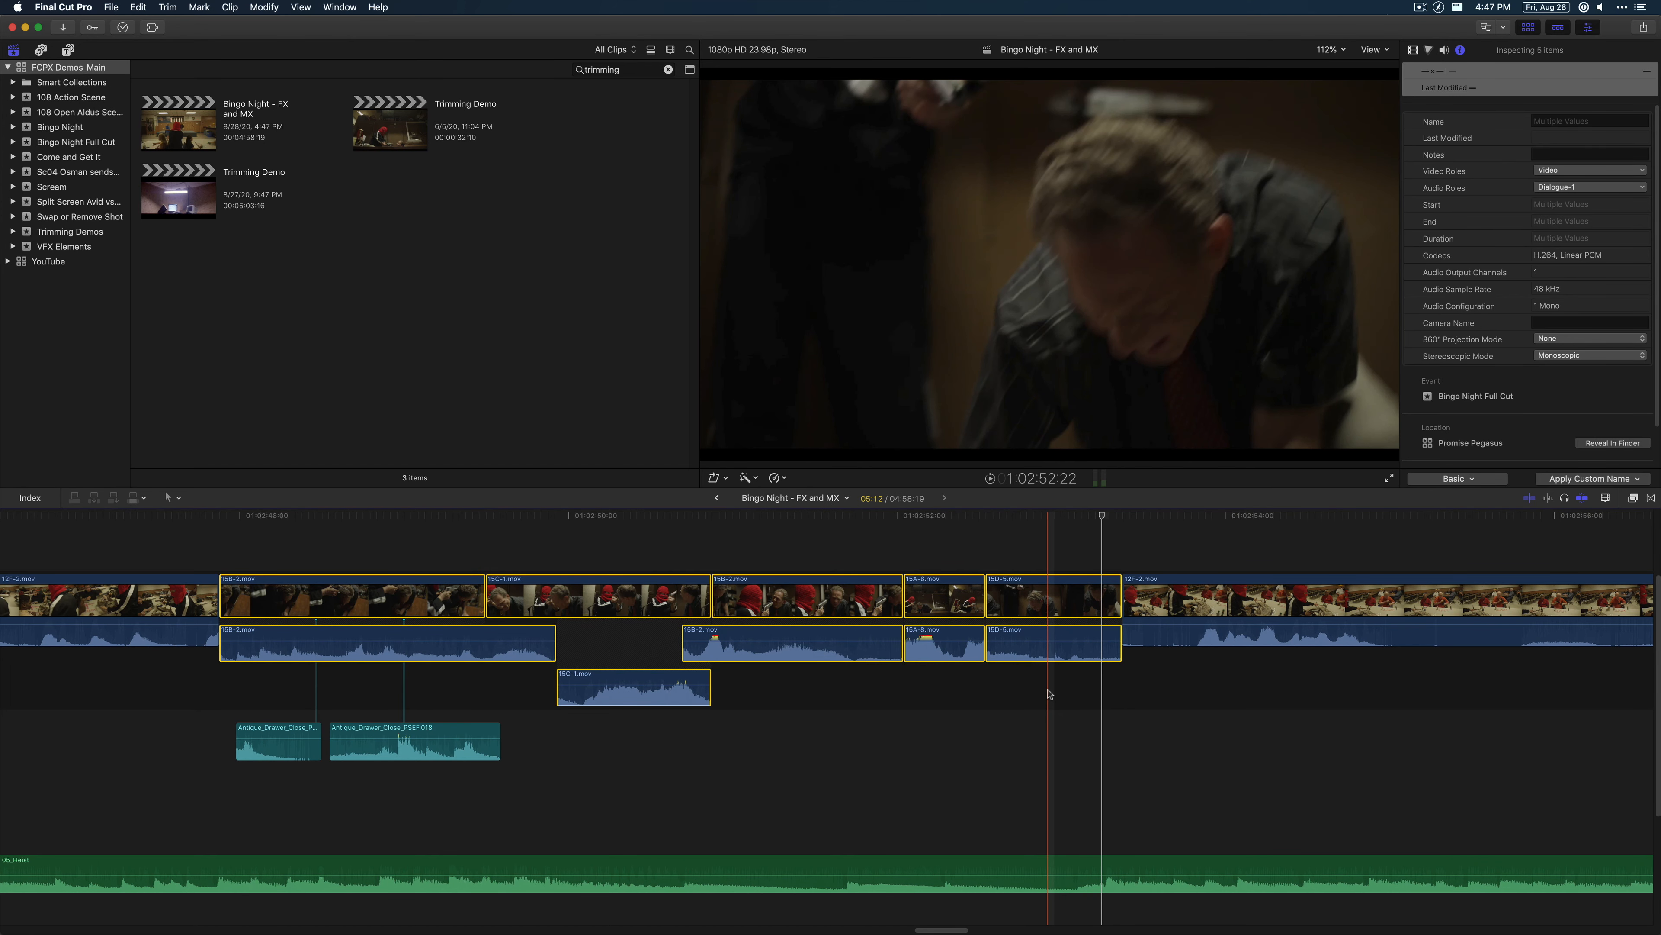
{"action": "key", "text": "slash"}
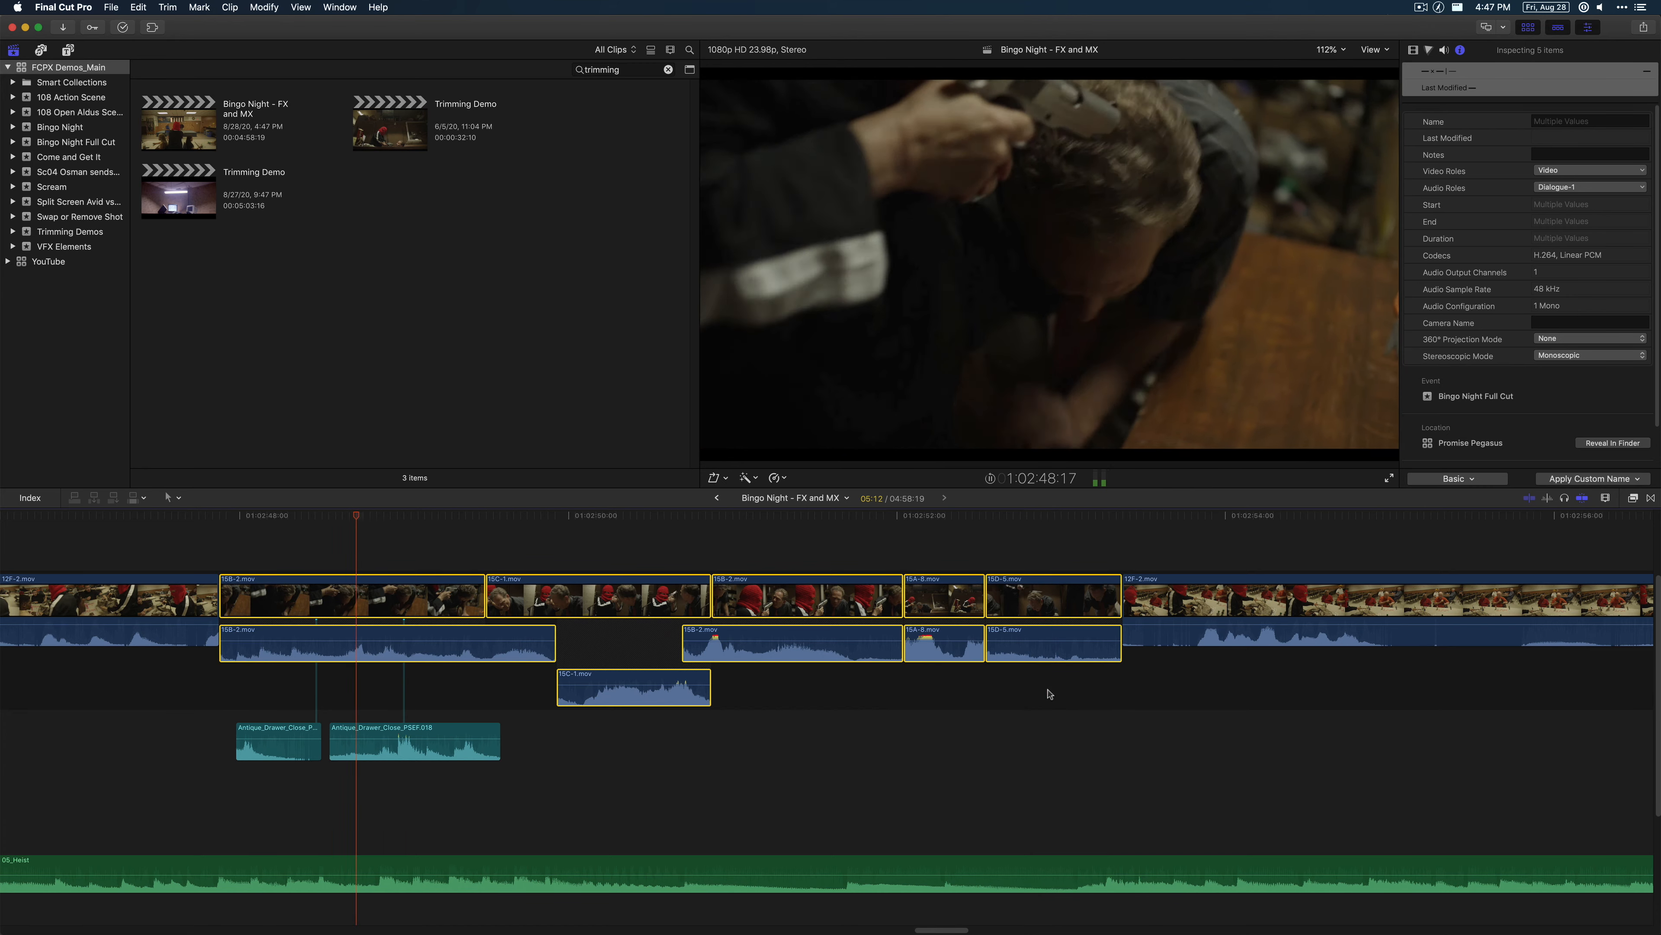
{"action": "left_click", "coordinate": [983, 648]}
{"action": "left_click_drag", "start_coordinate": [988, 651], "coordinate": [1009, 651]}
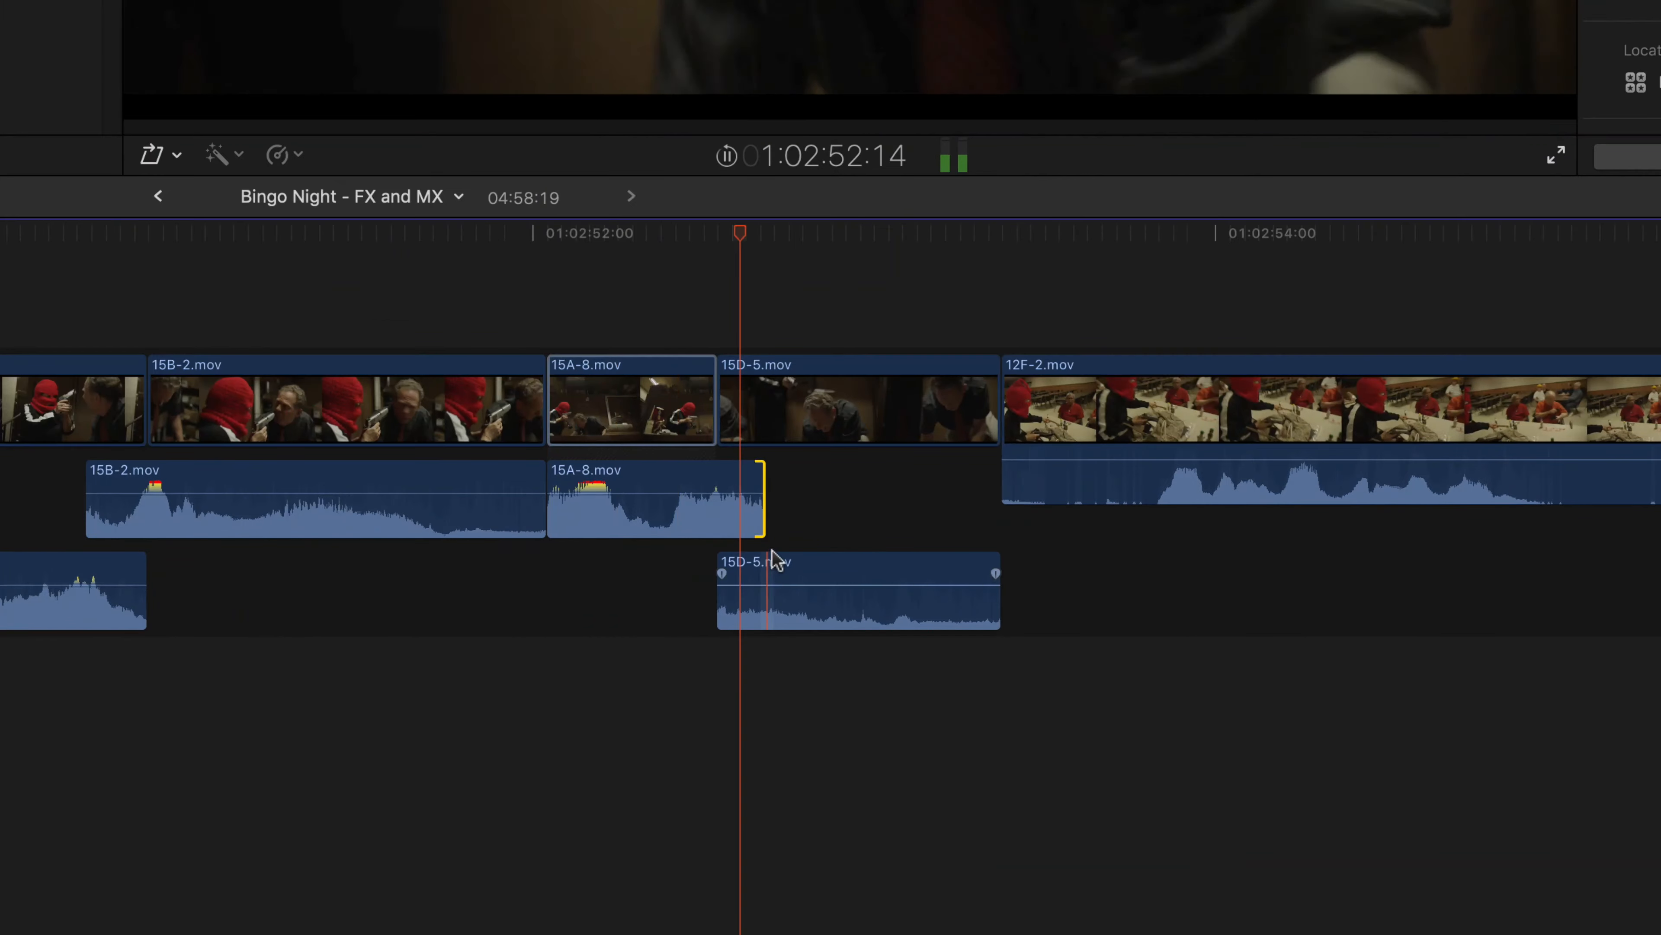
{"action": "left_click_drag", "start_coordinate": [761, 516], "coordinate": [795, 515]}
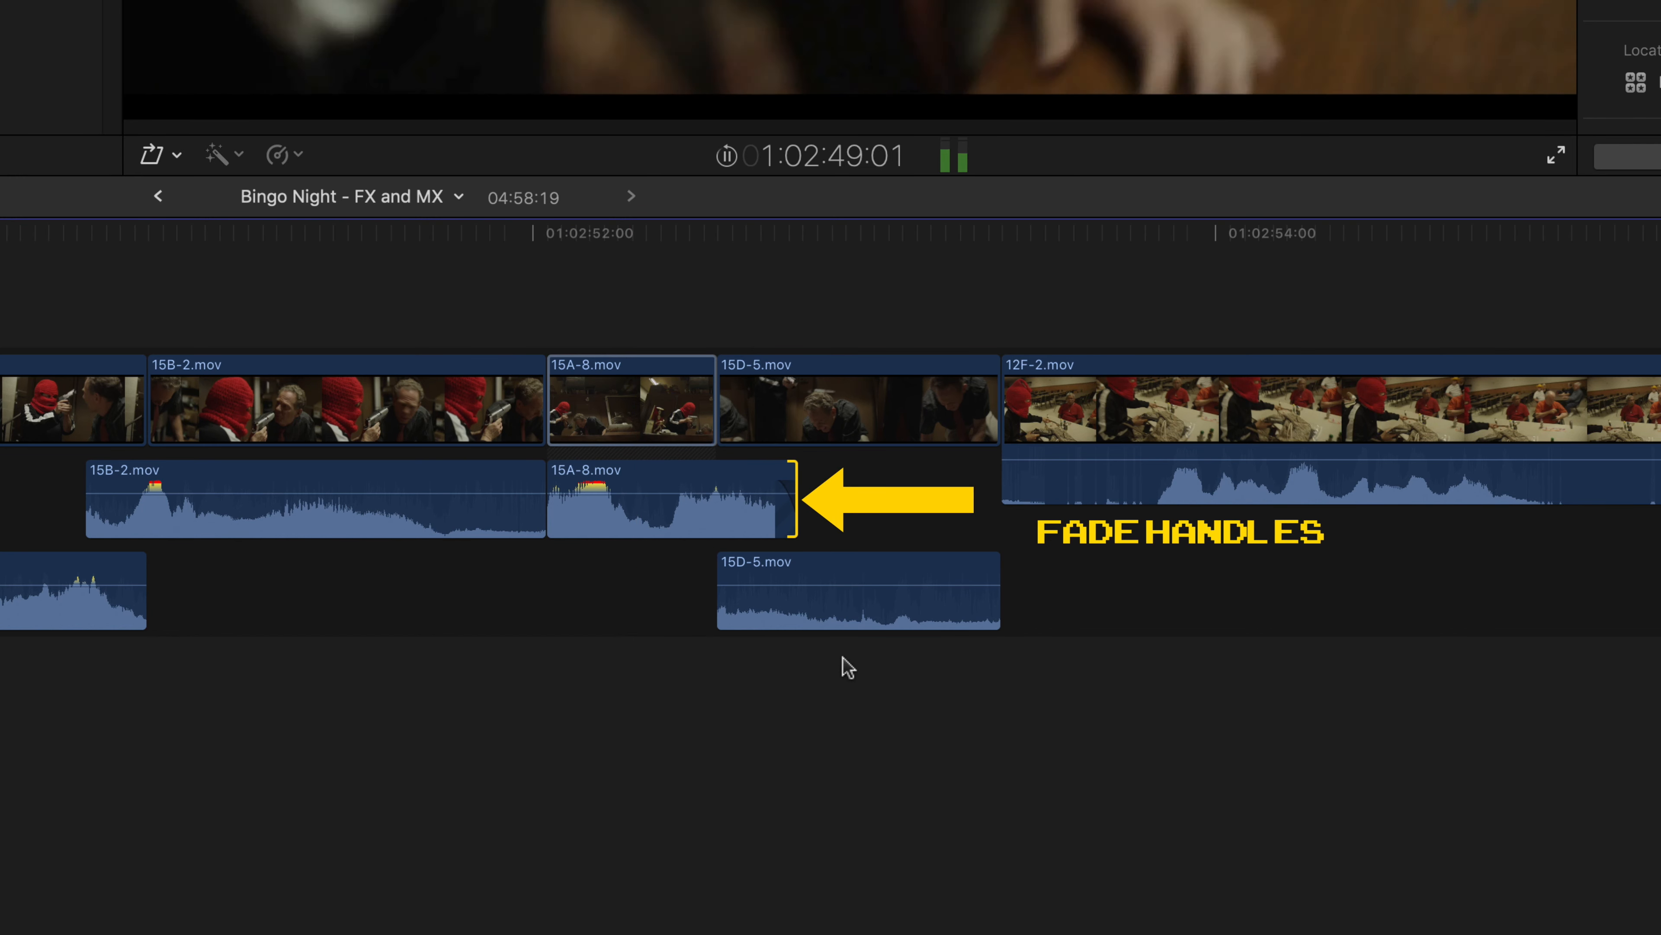
Add a fade-in of about 3 frames with an S-curve to 15D-5's audio and extend its tail about 2 frames under 12F-2.
{"action": "left_click", "coordinate": [811, 612]}
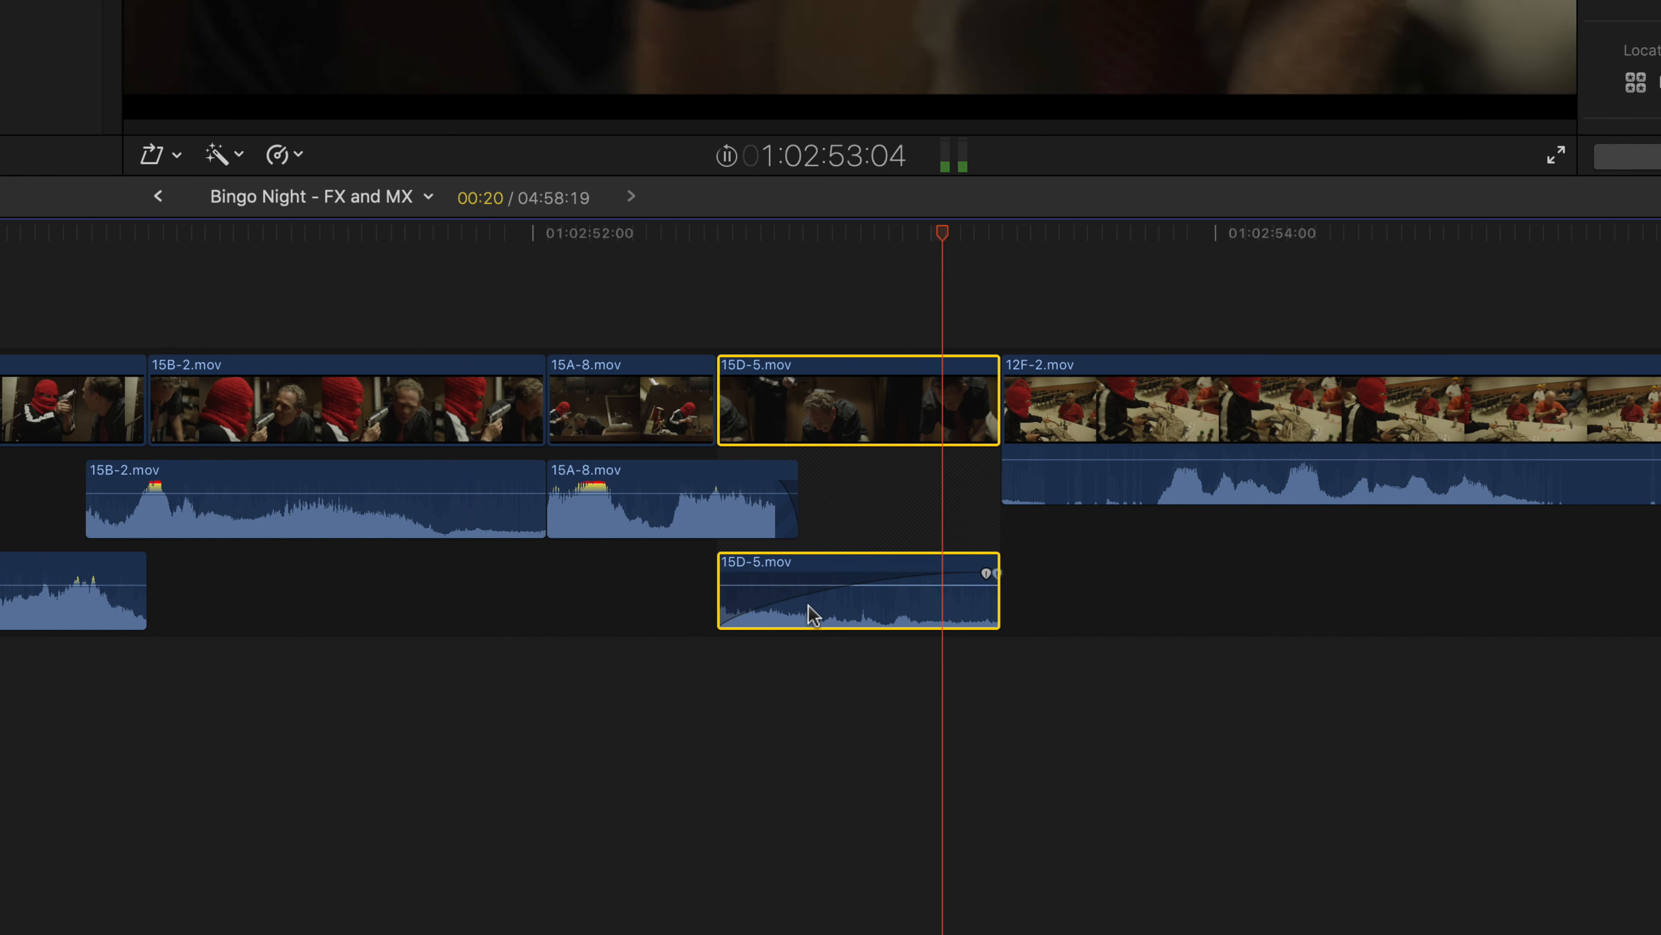
{"action": "left_click_drag", "start_coordinate": [723, 573], "coordinate": [765, 574]}
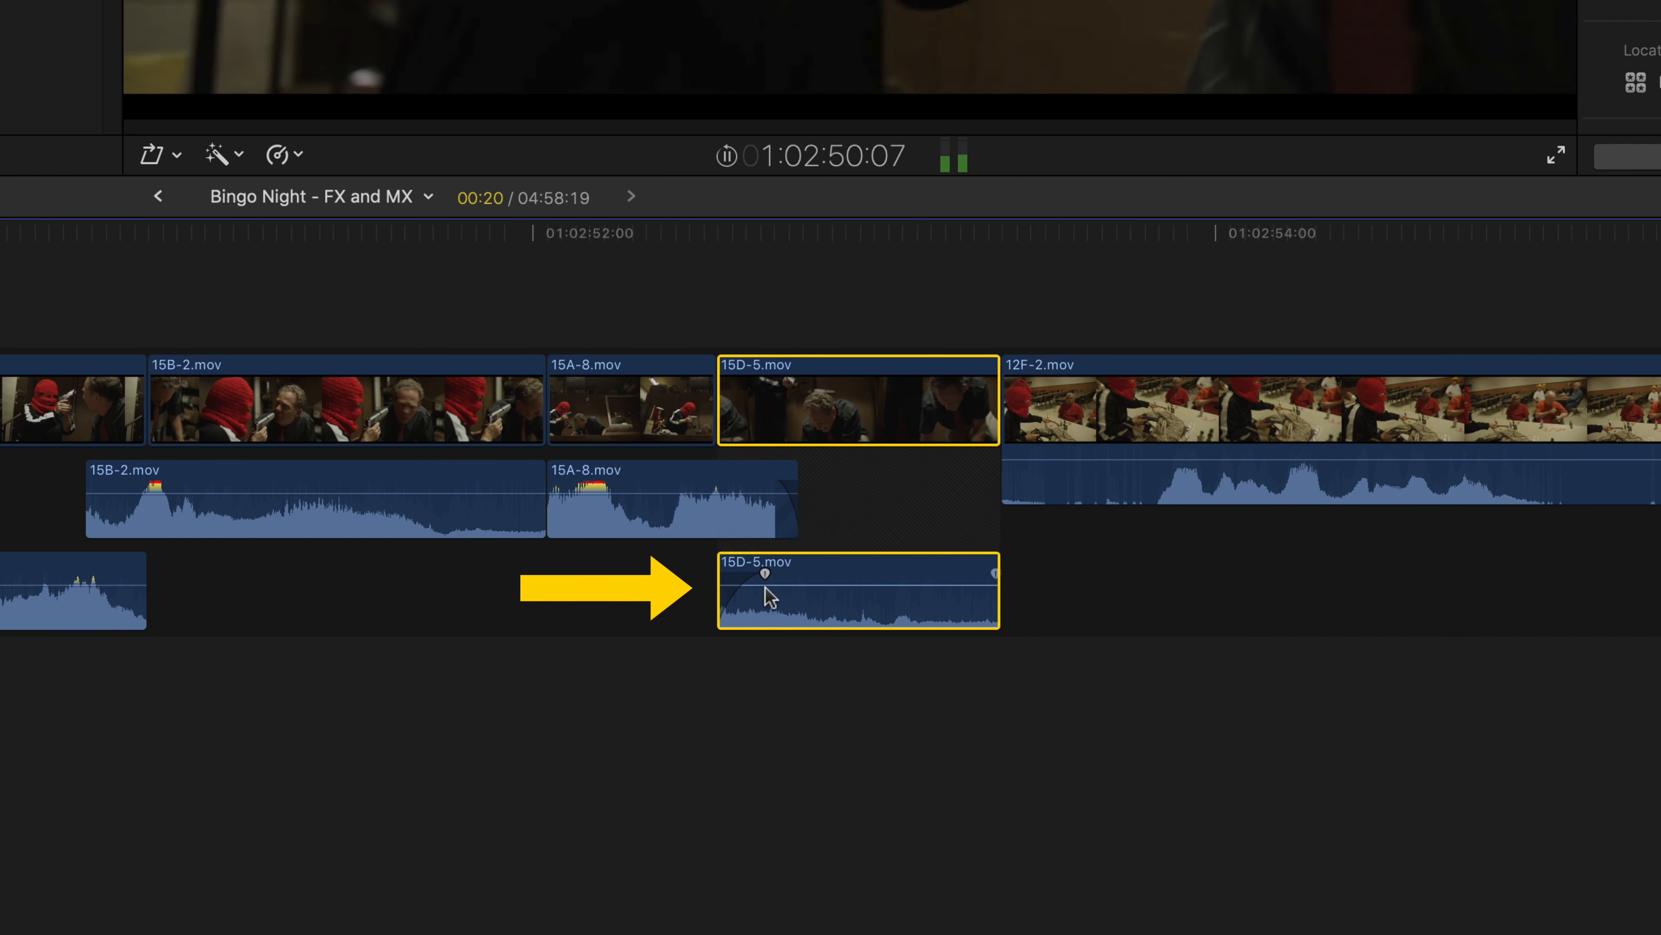
{"action": "right_click", "coordinate": [765, 574]}
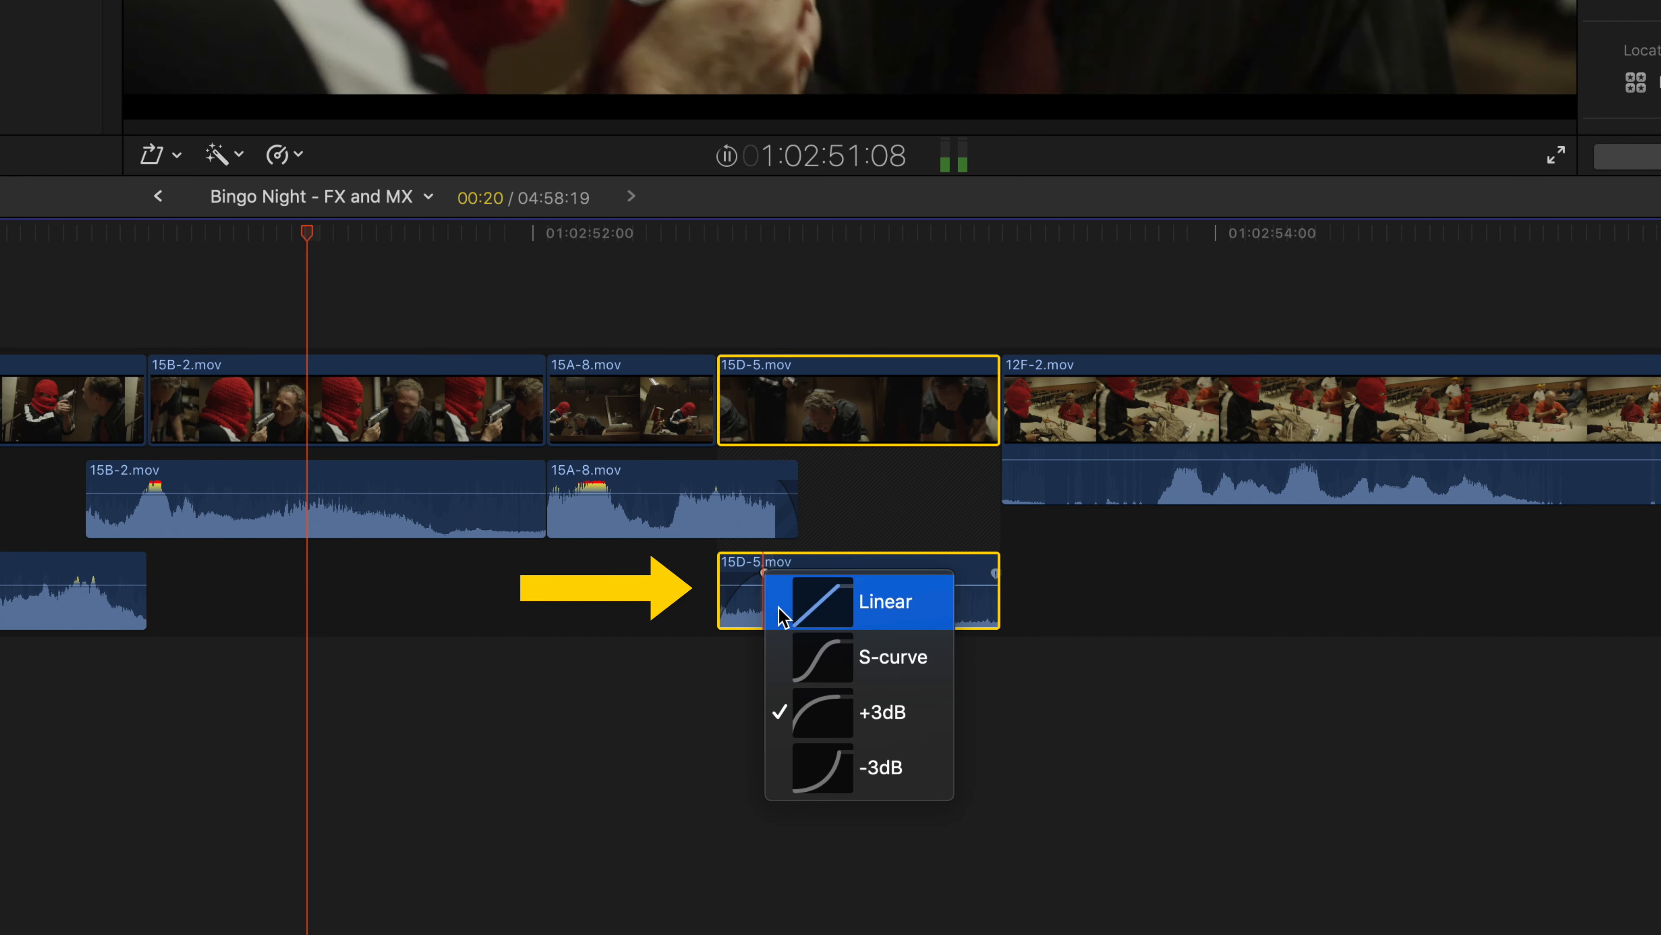
{"action": "left_click", "coordinate": [785, 658]}
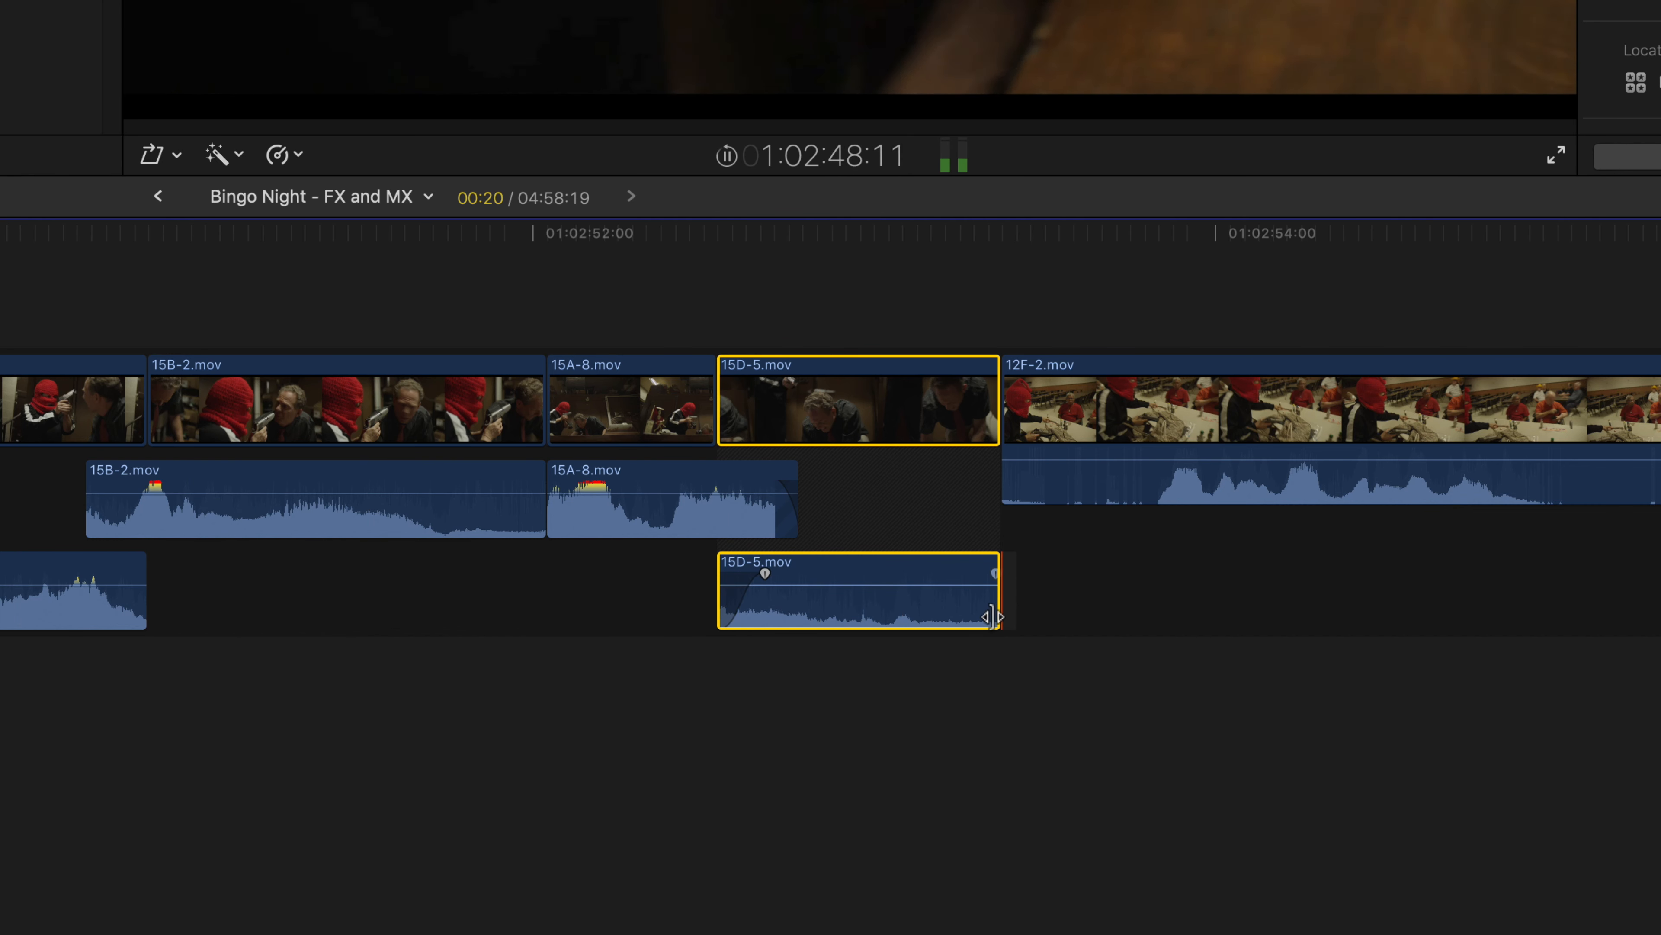
{"action": "left_click_drag", "start_coordinate": [991, 616], "coordinate": [1027, 612]}
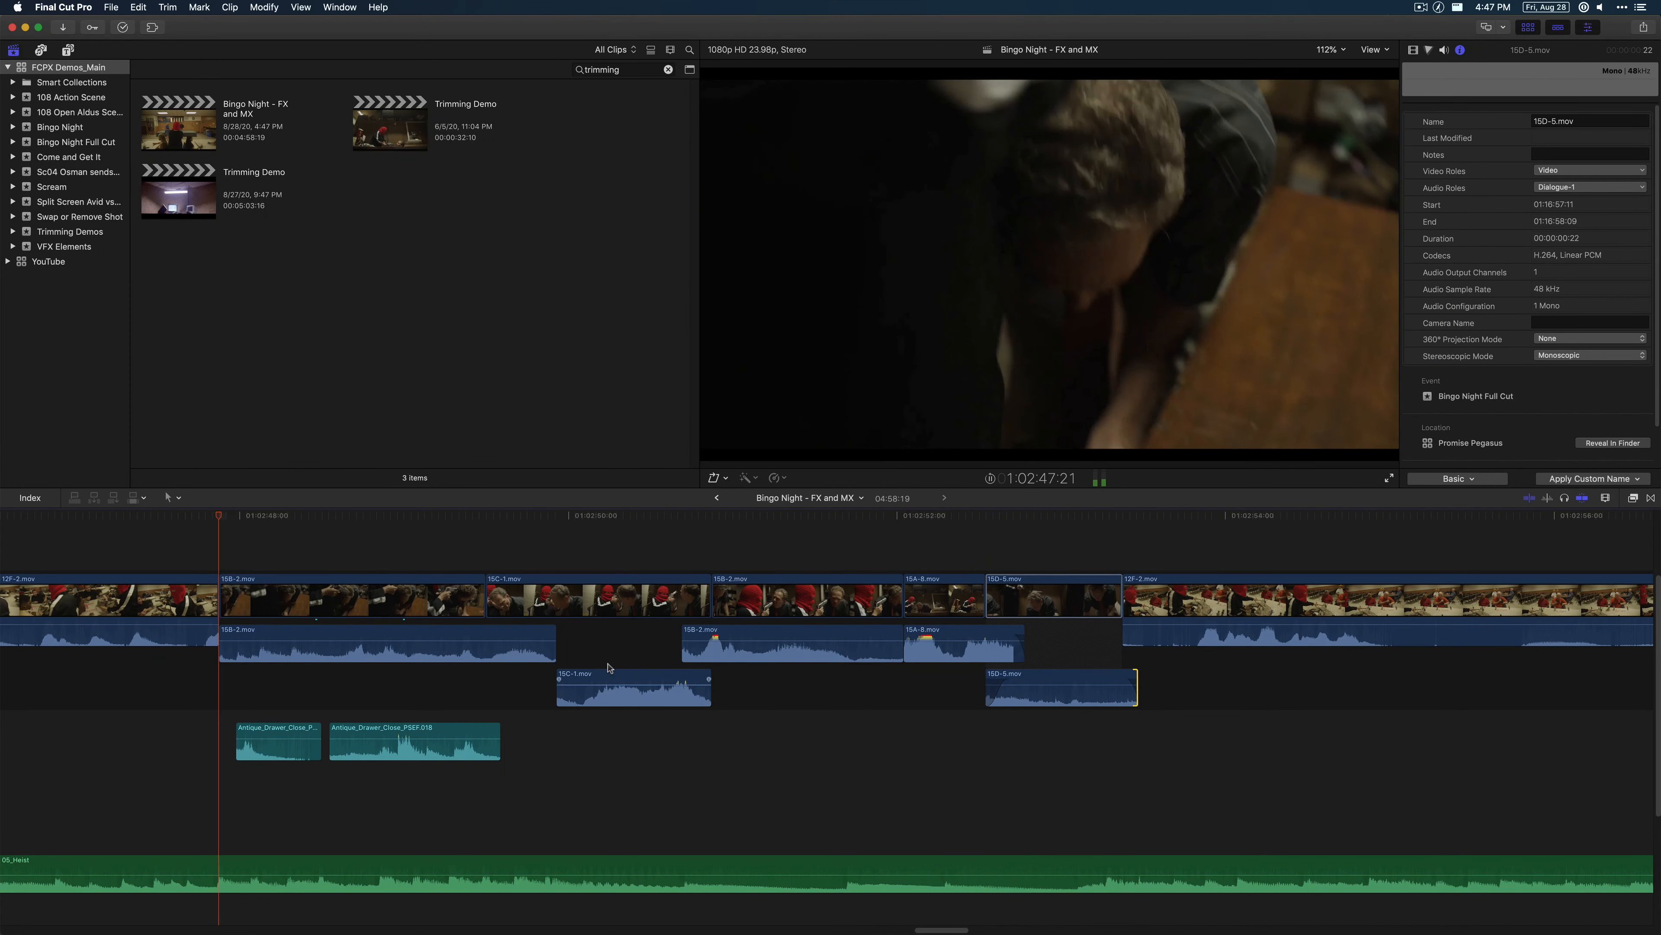
Collapse the expanded audio of the five clips from the first 15B-2 through 15D-5 and stop the playback.
{"action": "left_click_drag", "start_coordinate": [337, 553], "coordinate": [1068, 705]}
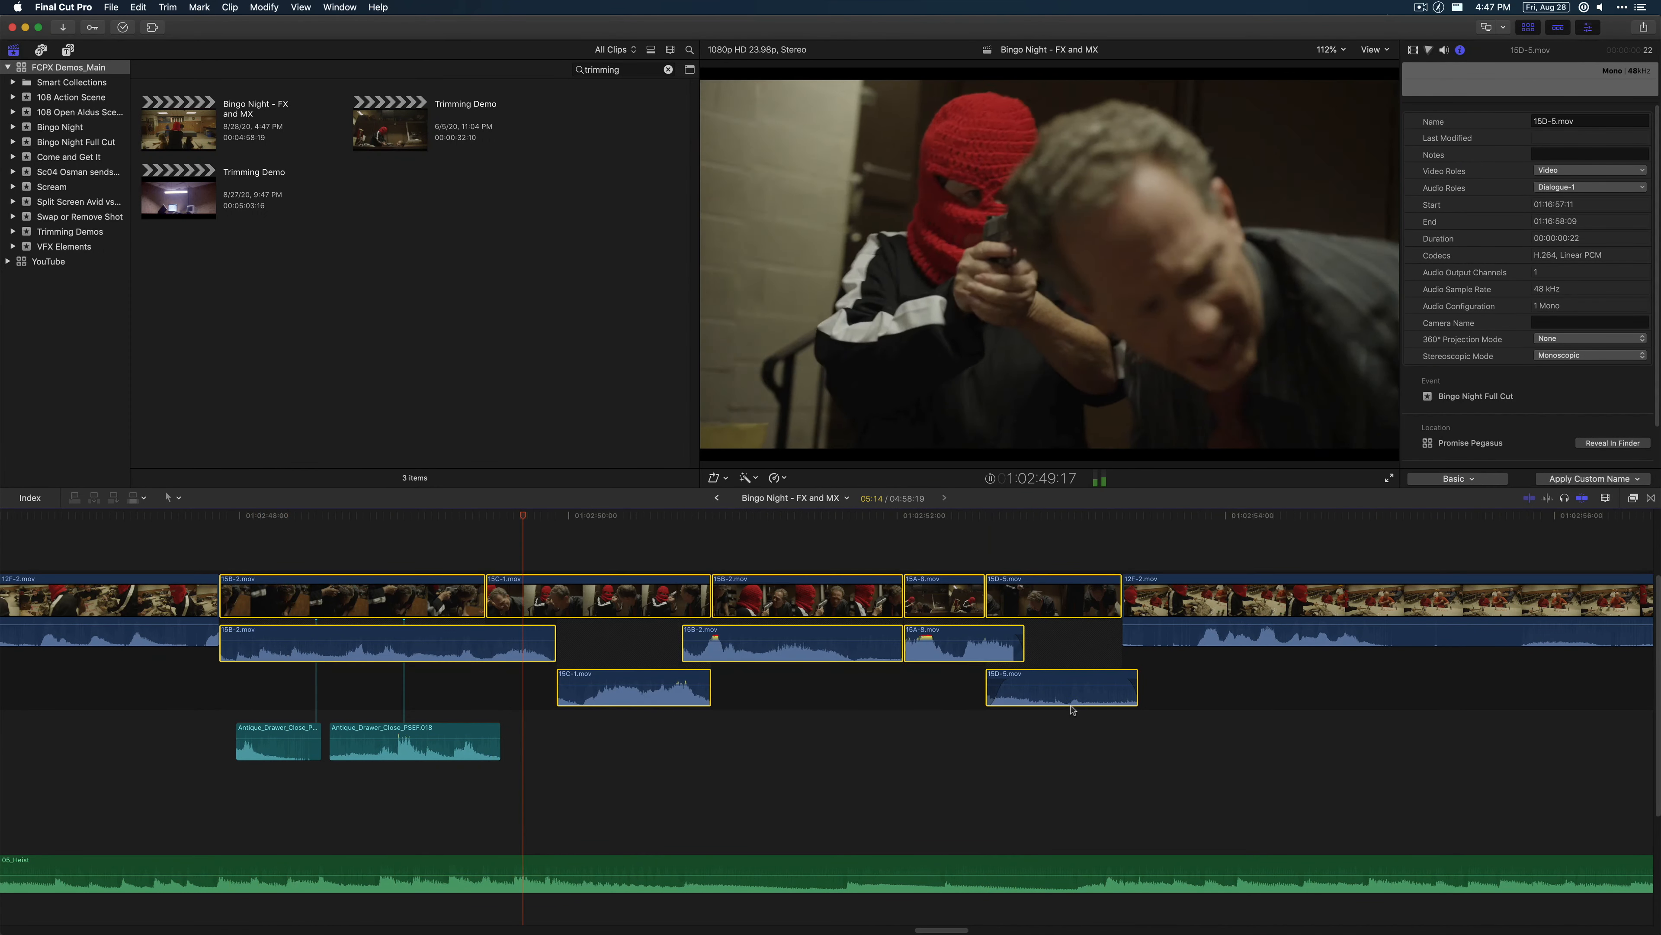
{"action": "key", "text": "ctrl+s"}
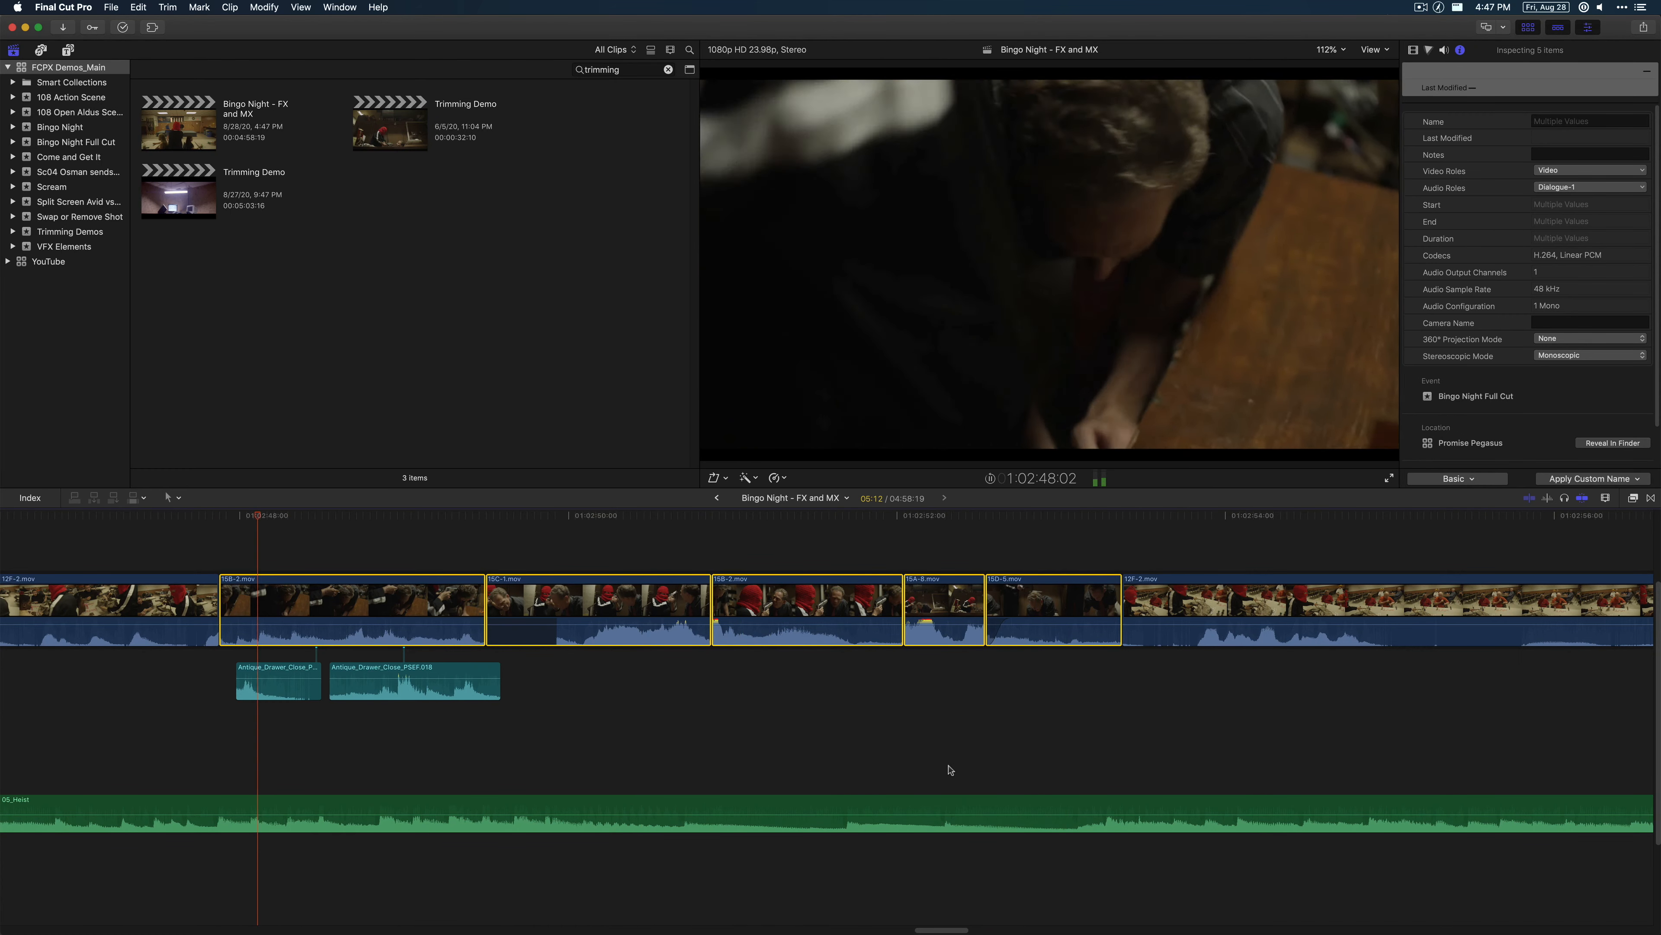
{"action": "key", "text": "space"}
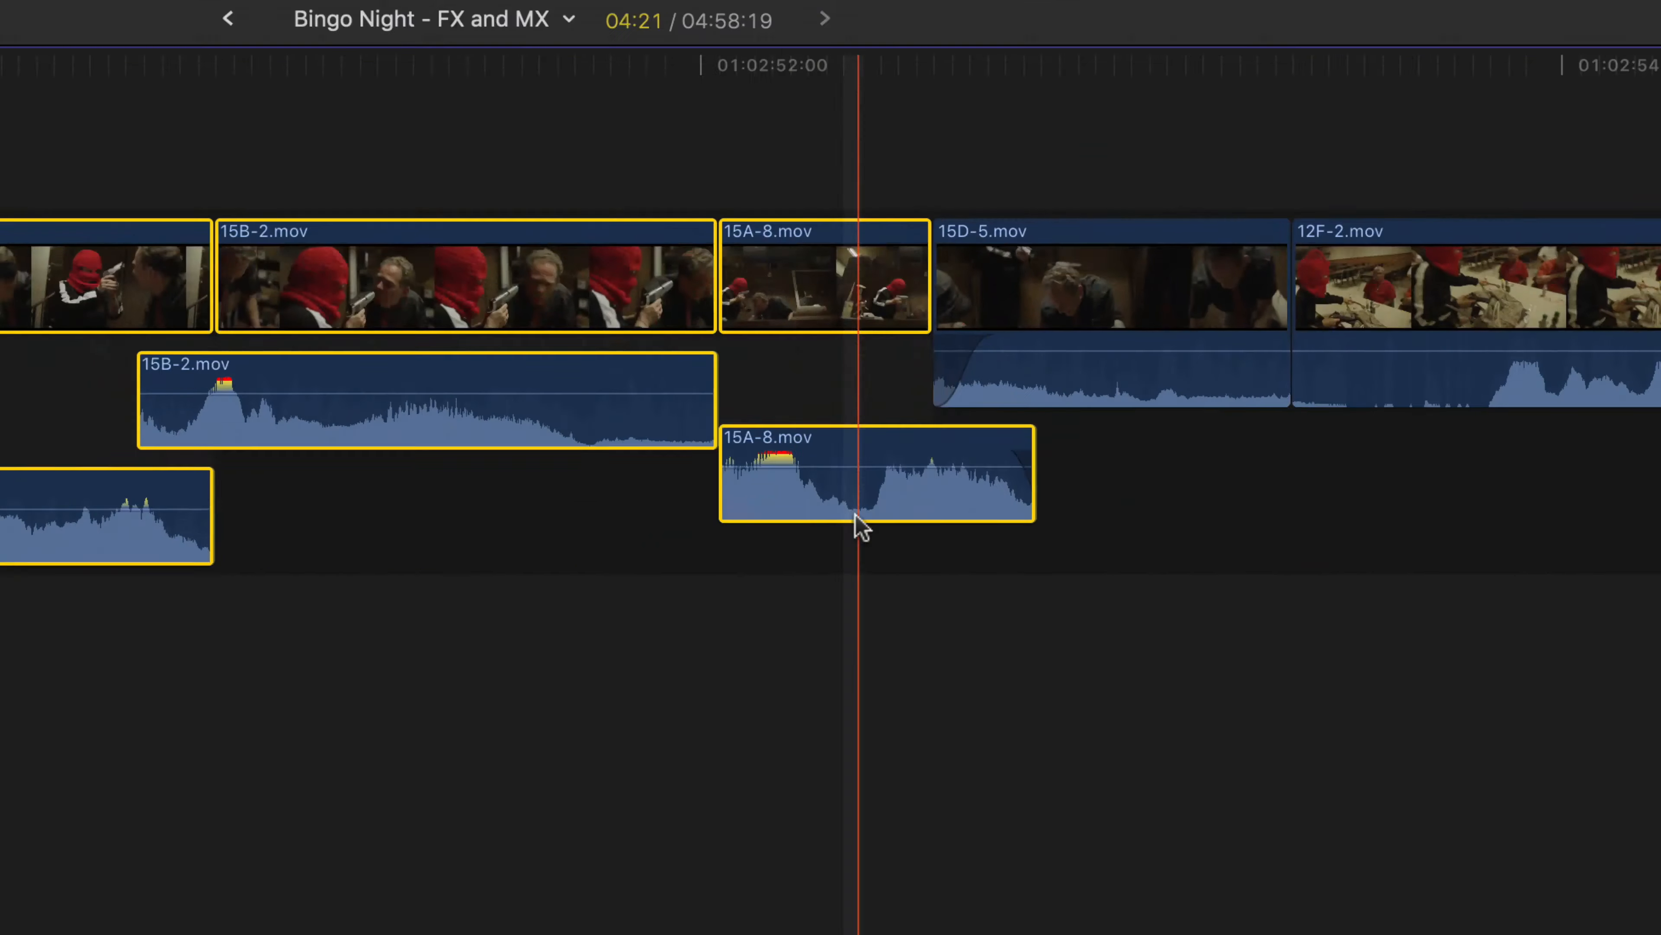
Collapse the audio of the selected clips up to 15A-8, and expand only the first 15B-2 clip's audio.
{"action": "right_click", "coordinate": [855, 513]}
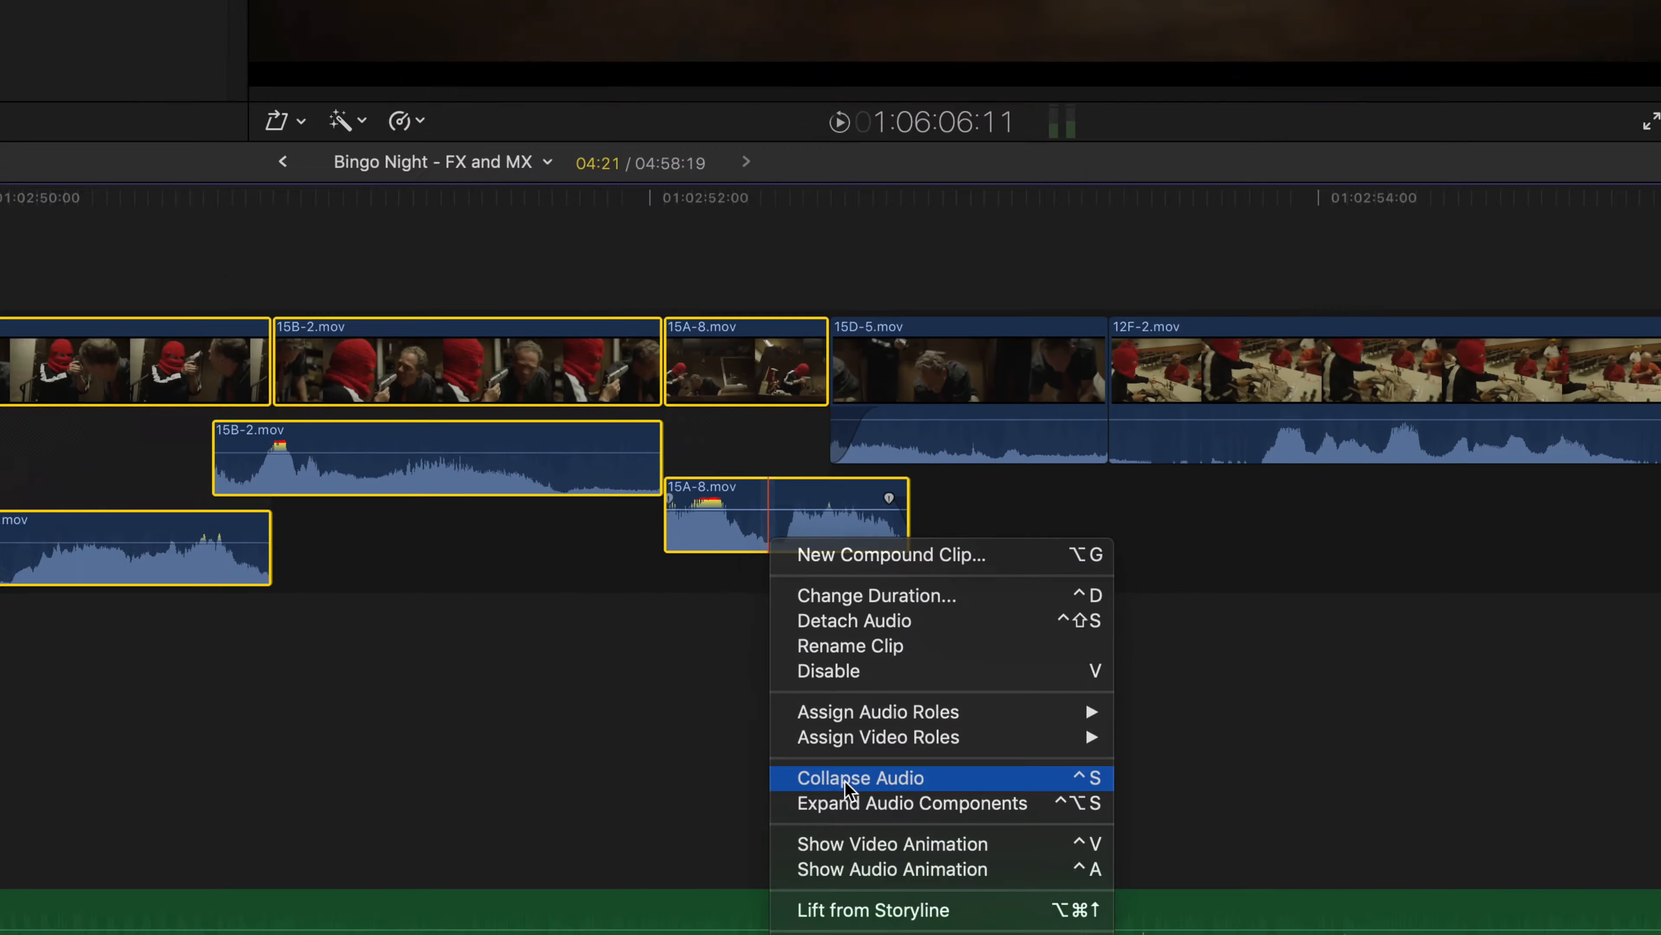
{"action": "left_click", "coordinate": [720, 760]}
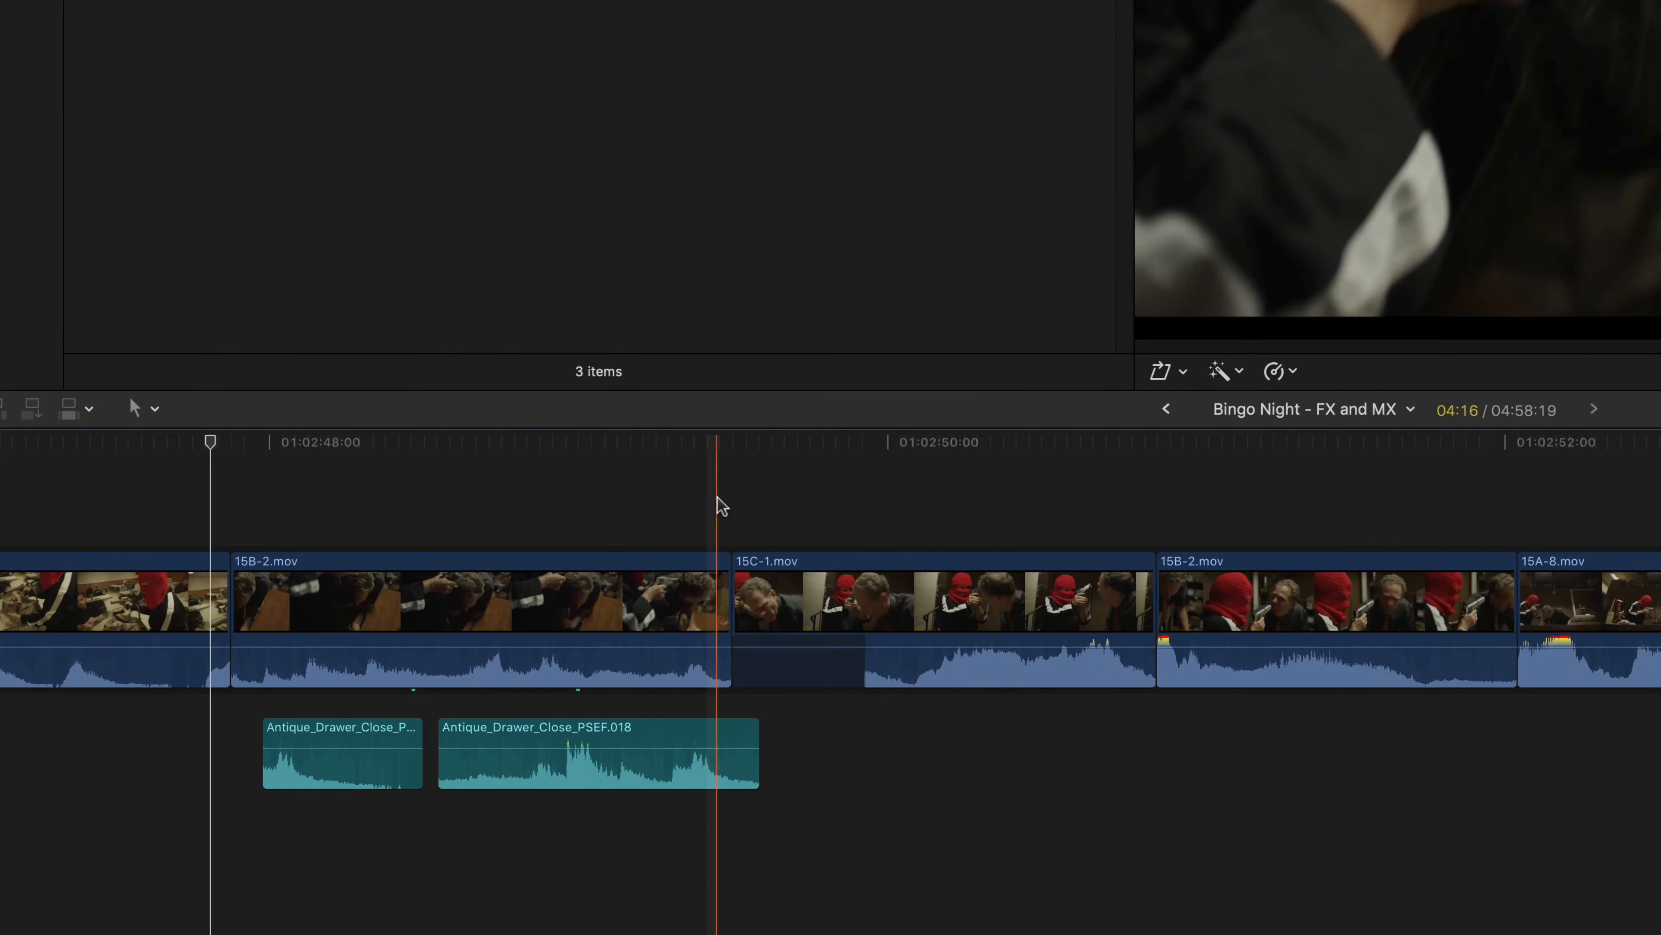
{"action": "left_click", "coordinate": [478, 551]}
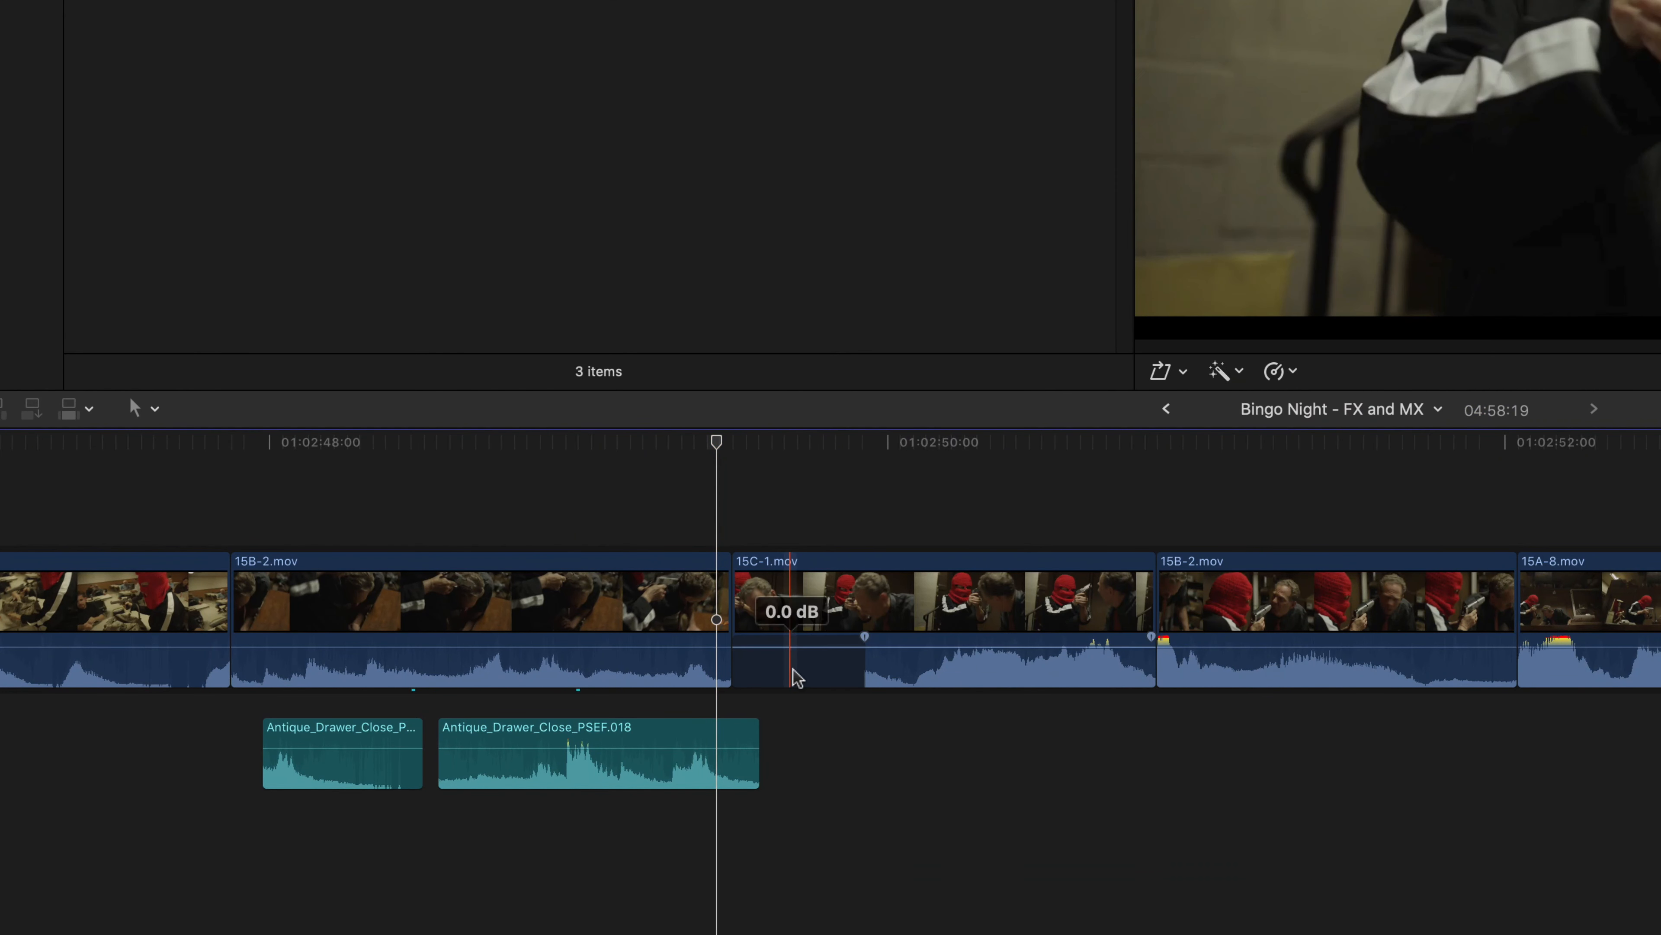
{"action": "double_click", "coordinate": [713, 674]}
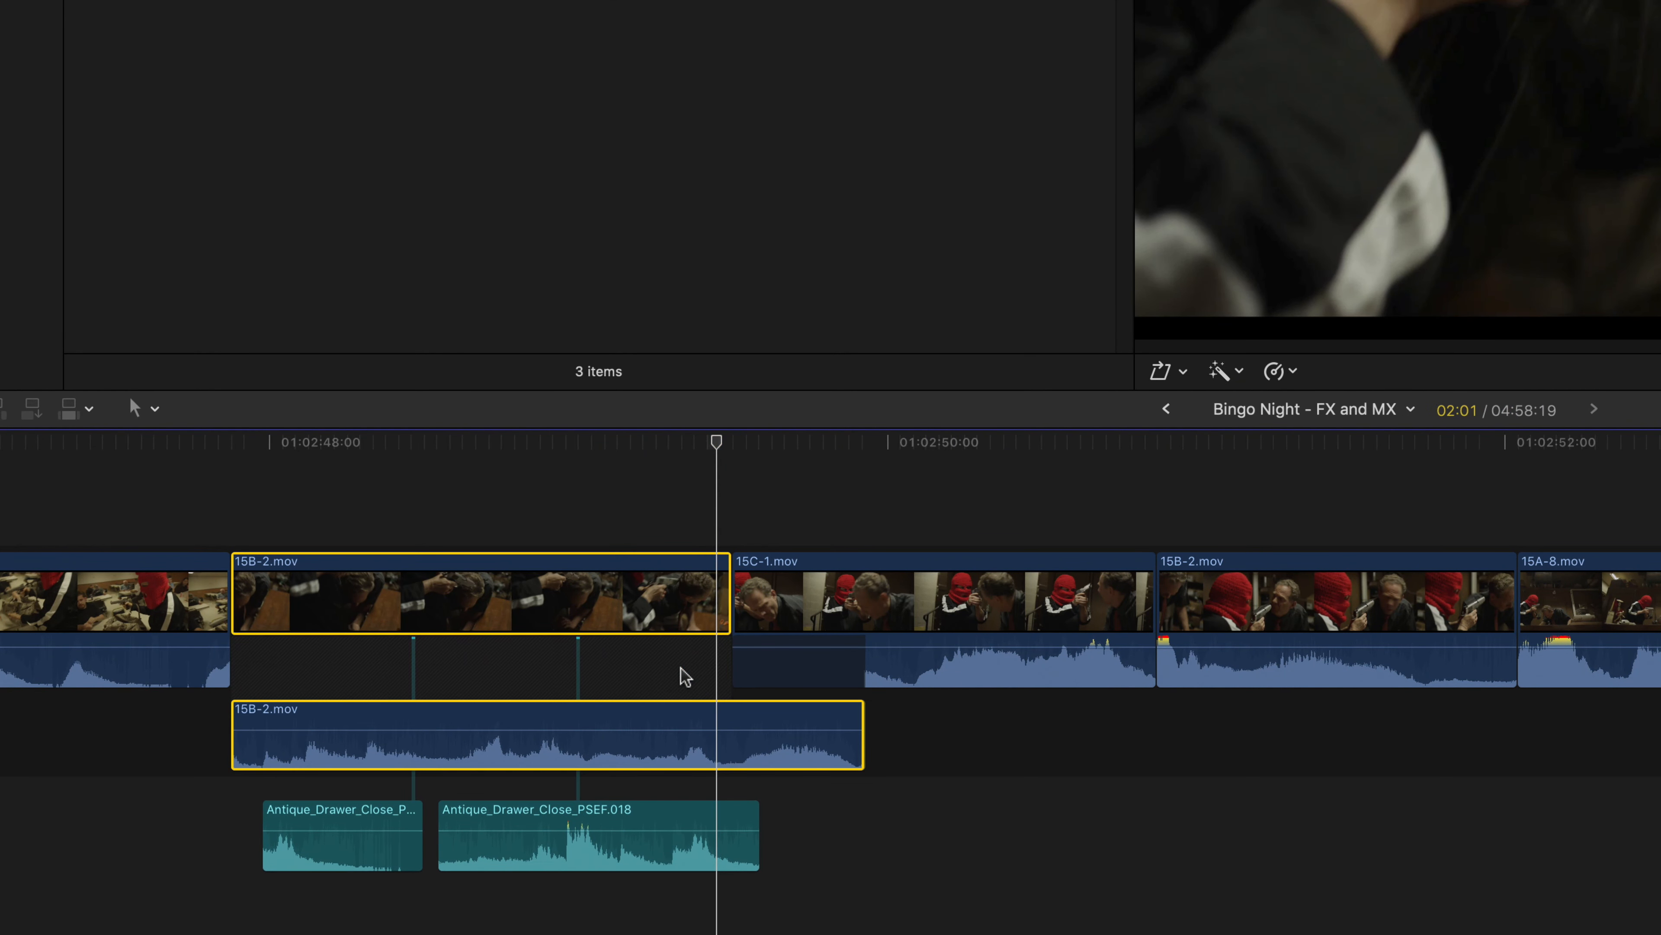